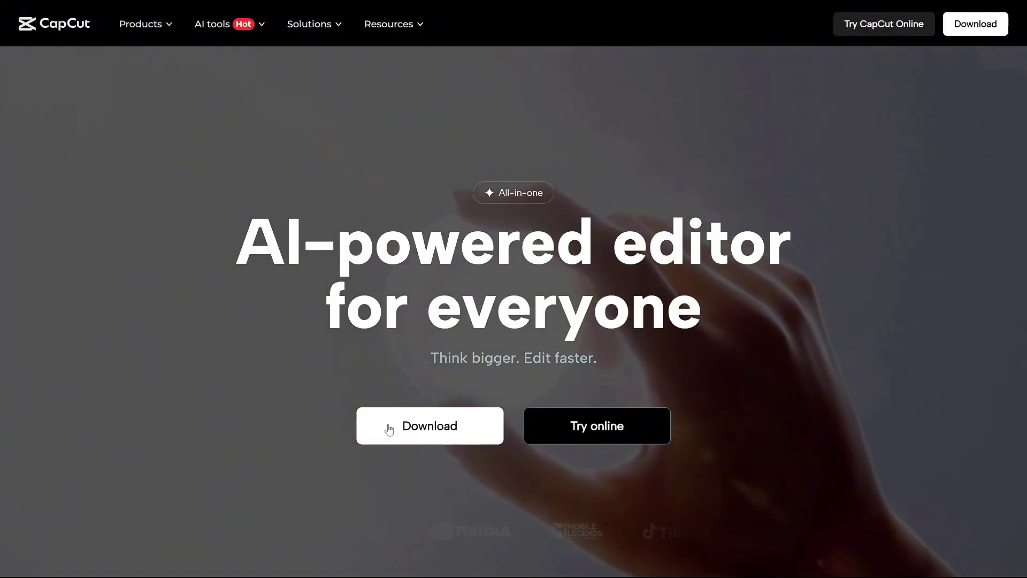
- Download the CapCut desktop editor from the hero section of the CapCut homepage
{"action": "left_click", "coordinate": [436, 425]}
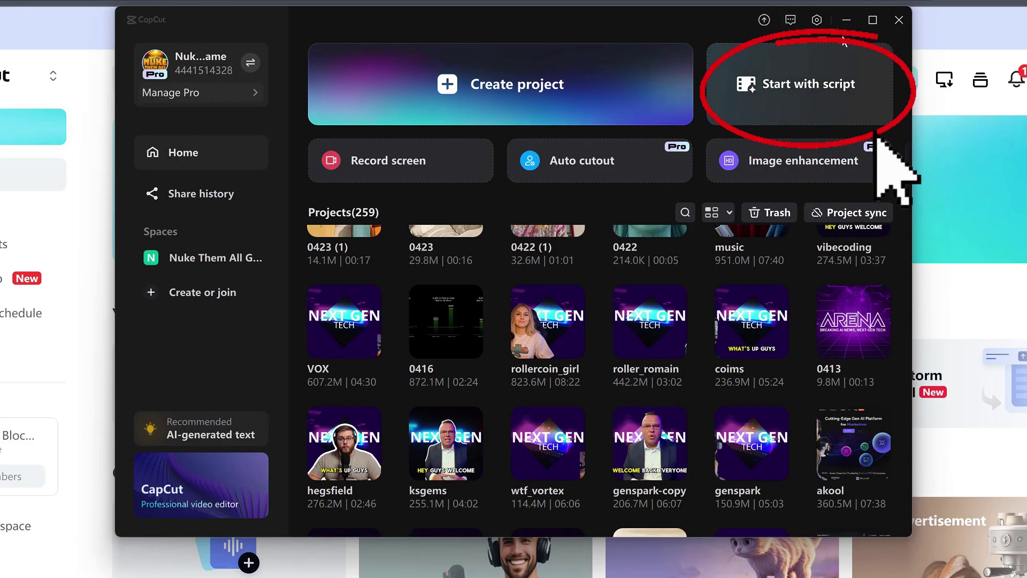
- Start a new video from a script on the CapCut desktop home screen
{"action": "left_click", "coordinate": [769, 106]}
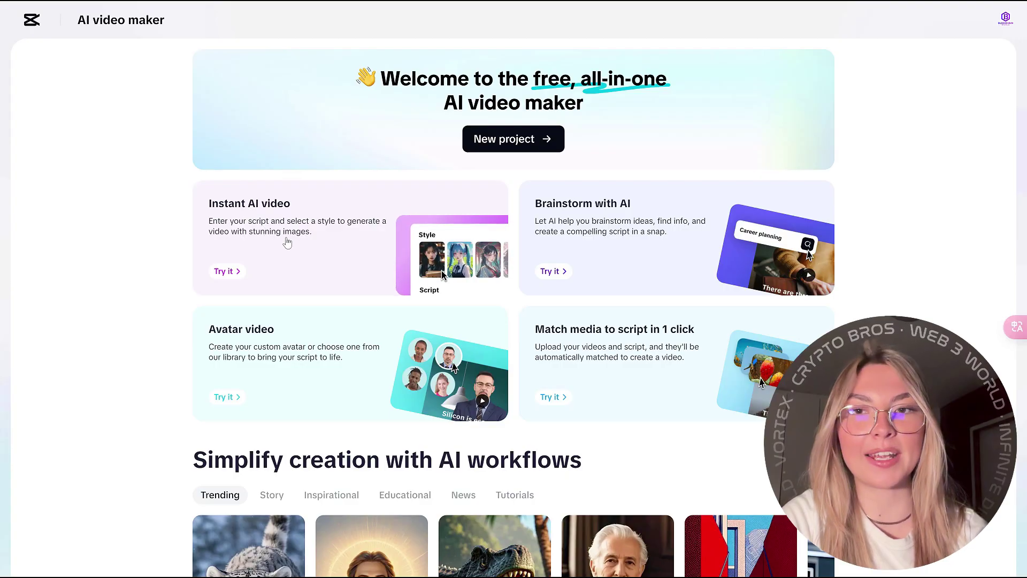
- Create an Instant AI video with the pasted Elvianne fashion script and Amelia as narrator
{"action": "left_click", "coordinate": [224, 271]}
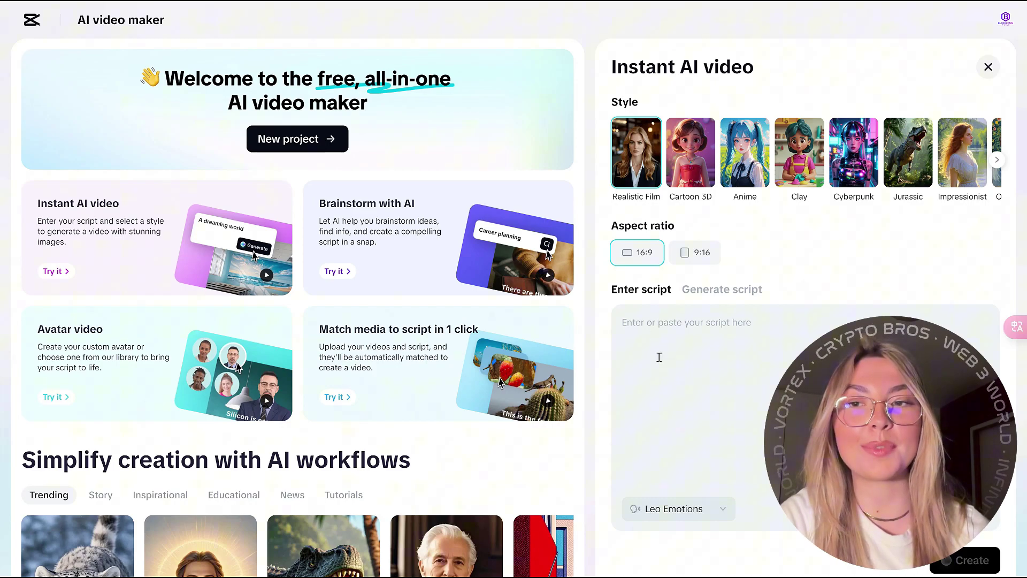
{"action": "left_click", "coordinate": [733, 348]}
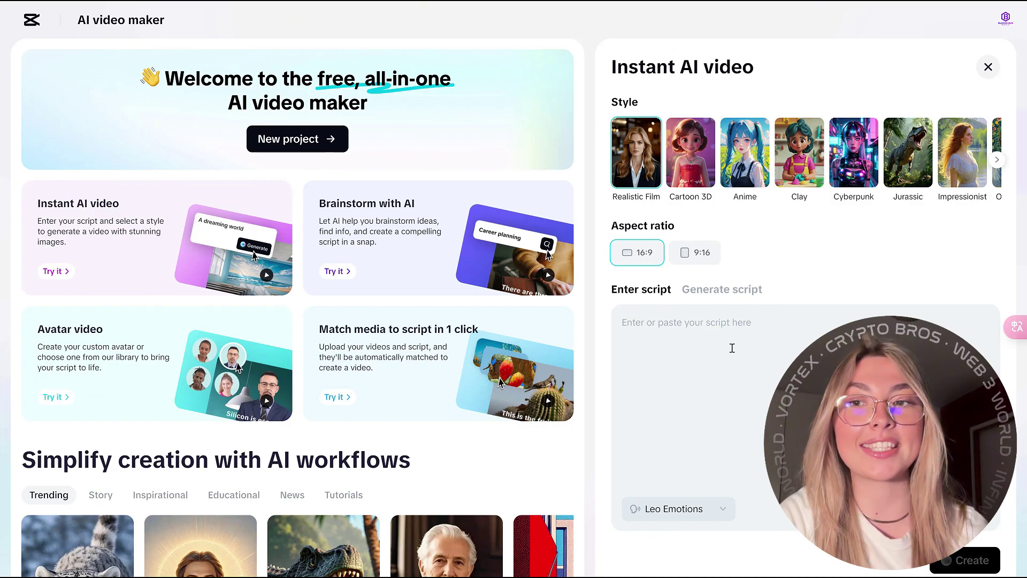
{"action": "key", "text": "ctrl+v"}
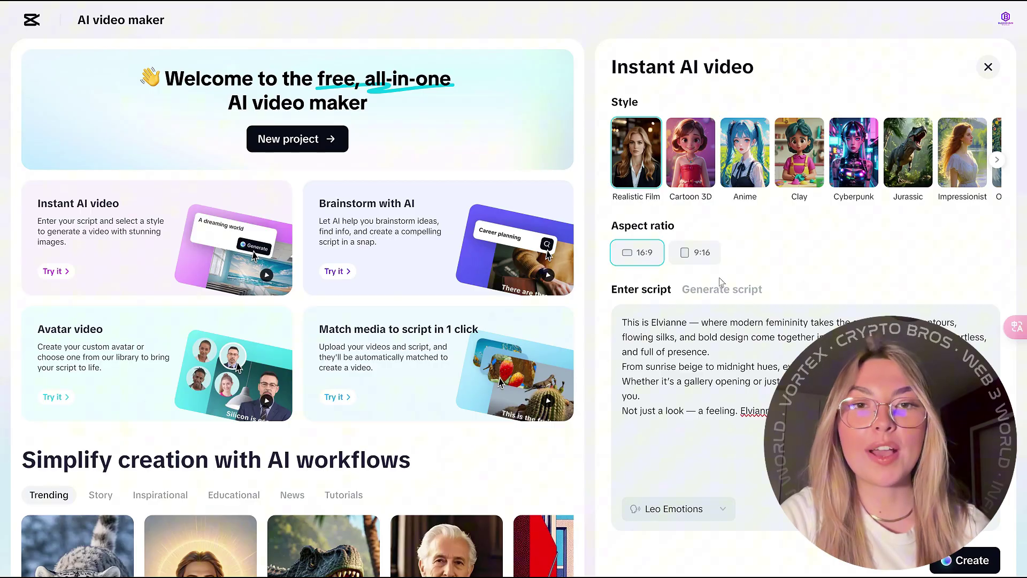
{"action": "left_click", "coordinate": [679, 507]}
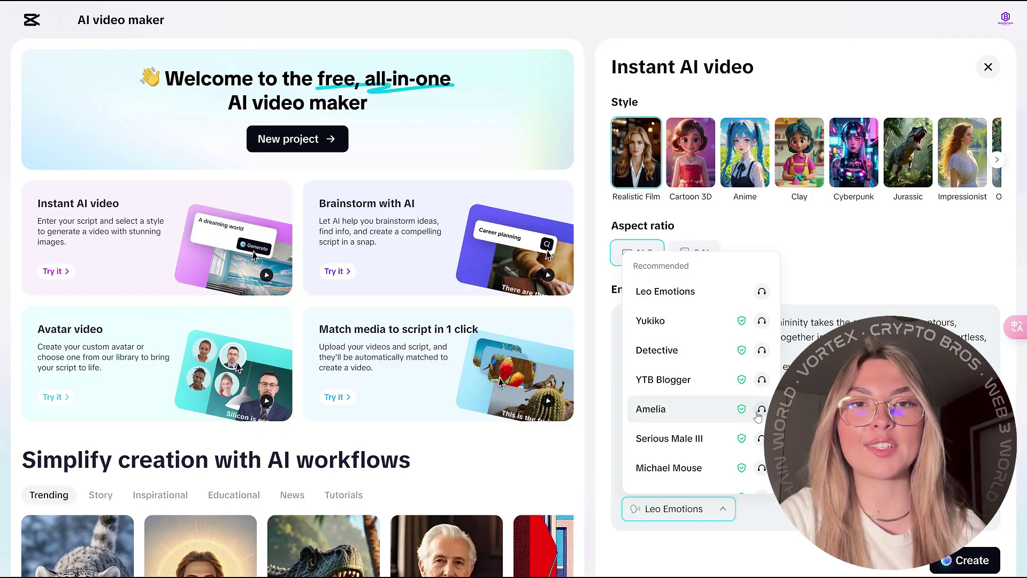
{"action": "left_click", "coordinate": [707, 410]}
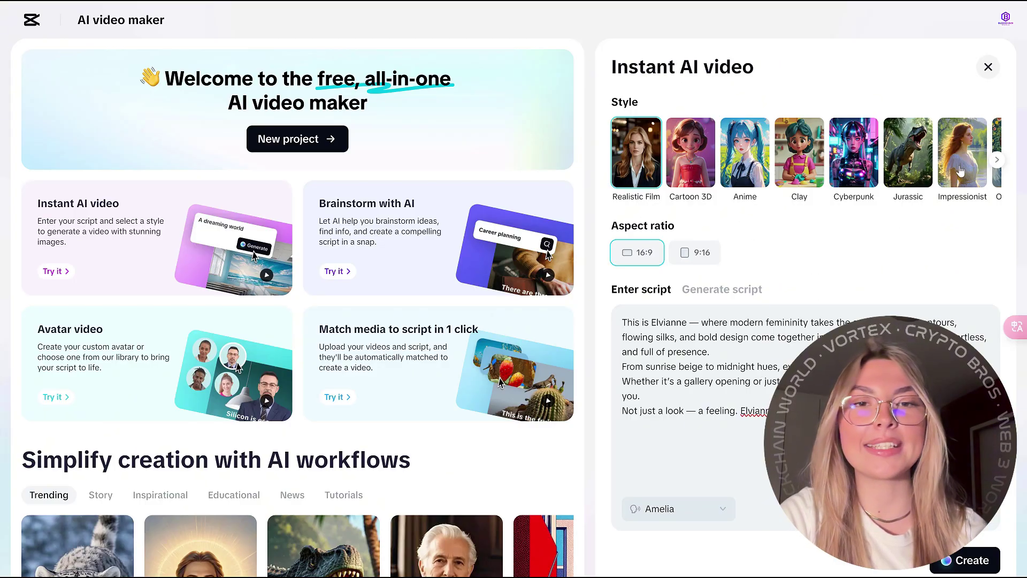
- Browse the Style carousel forward to Neoclassic and back to the earlier styles
{"action": "left_click", "coordinate": [998, 161]}
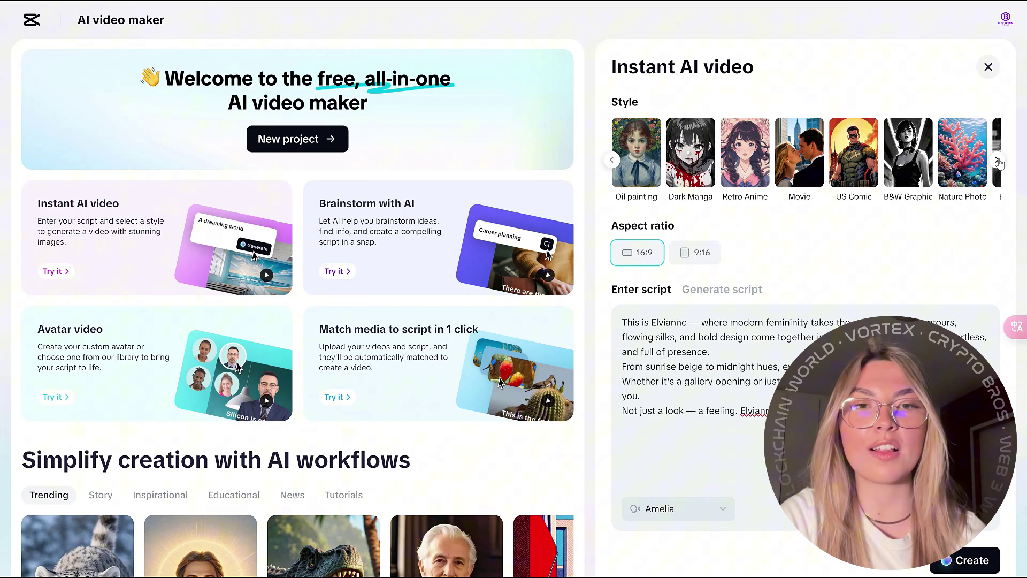
{"action": "left_click", "coordinate": [998, 160]}
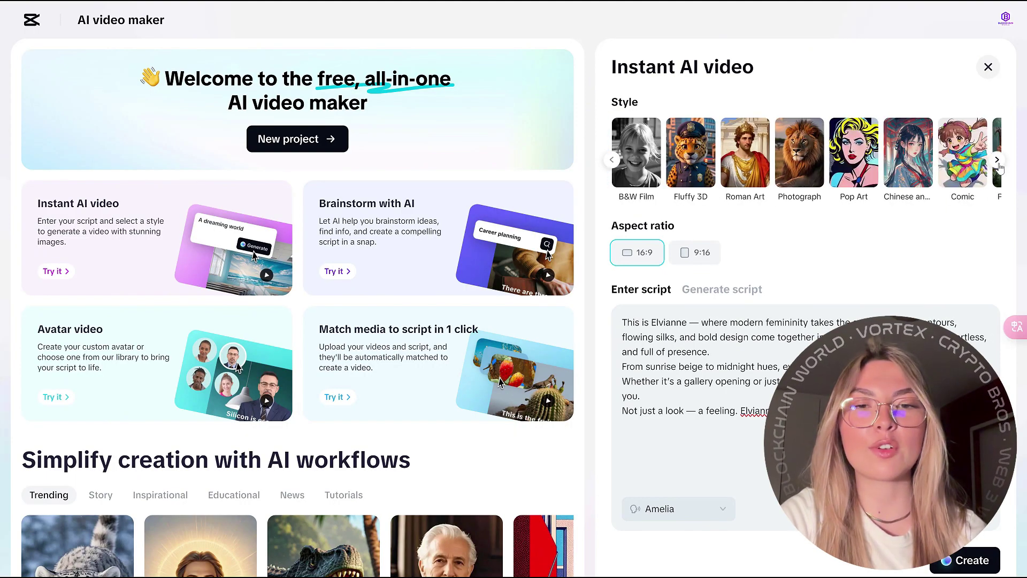
{"action": "left_click", "coordinate": [998, 161]}
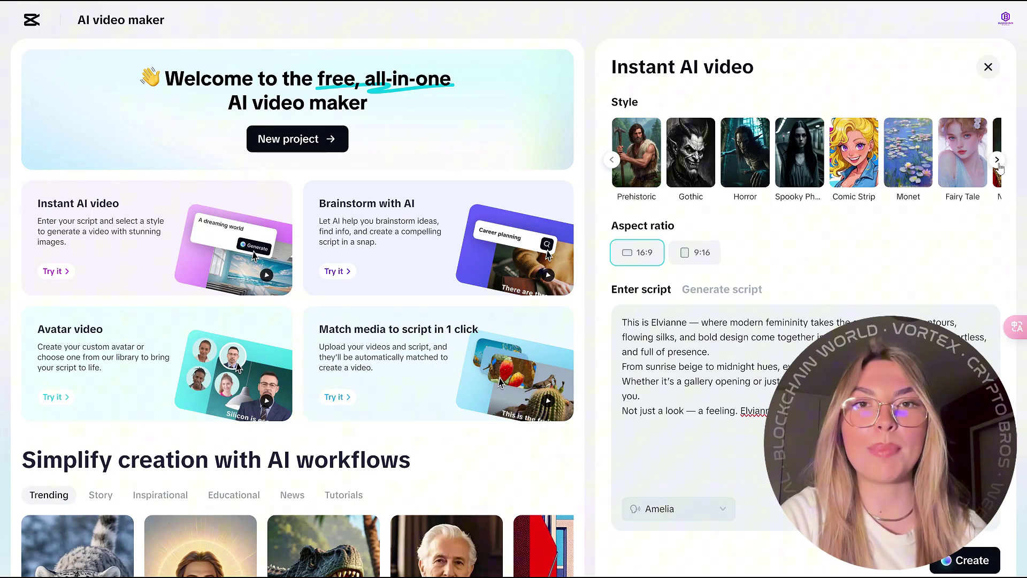
{"action": "left_click", "coordinate": [999, 166]}
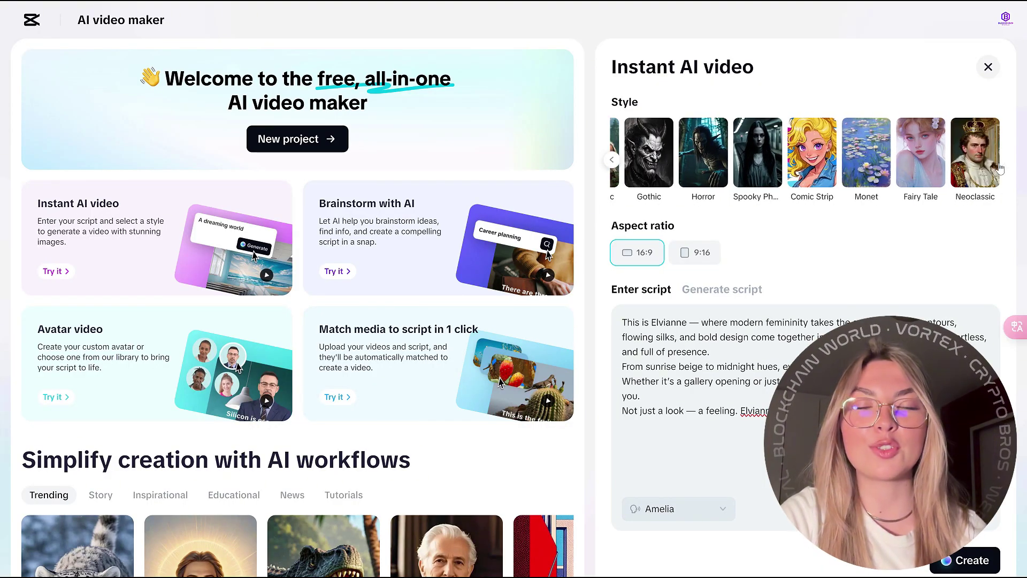
{"action": "left_click", "coordinate": [611, 160]}
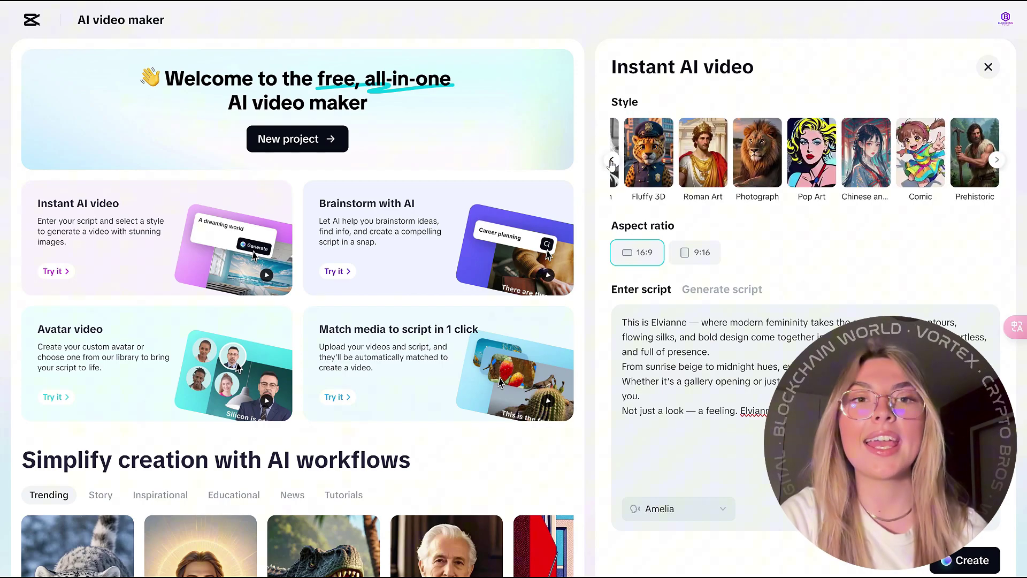
{"action": "left_click", "coordinate": [611, 160]}
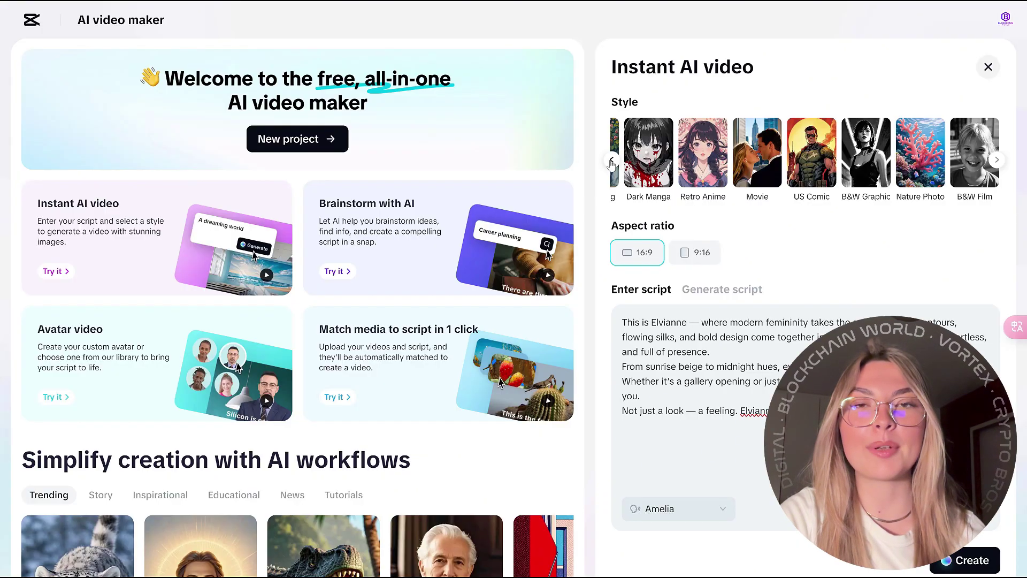
{"action": "left_click", "coordinate": [611, 161]}
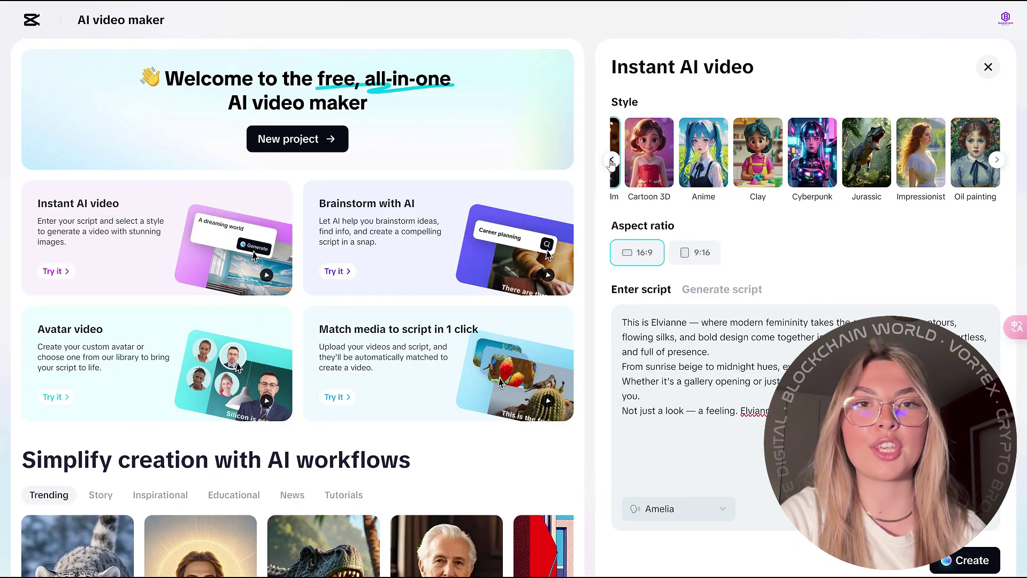
- Try Impressionist and B&W Graphic, settle on B&W Film at 9:16, and generate
{"action": "left_click", "coordinate": [909, 163]}
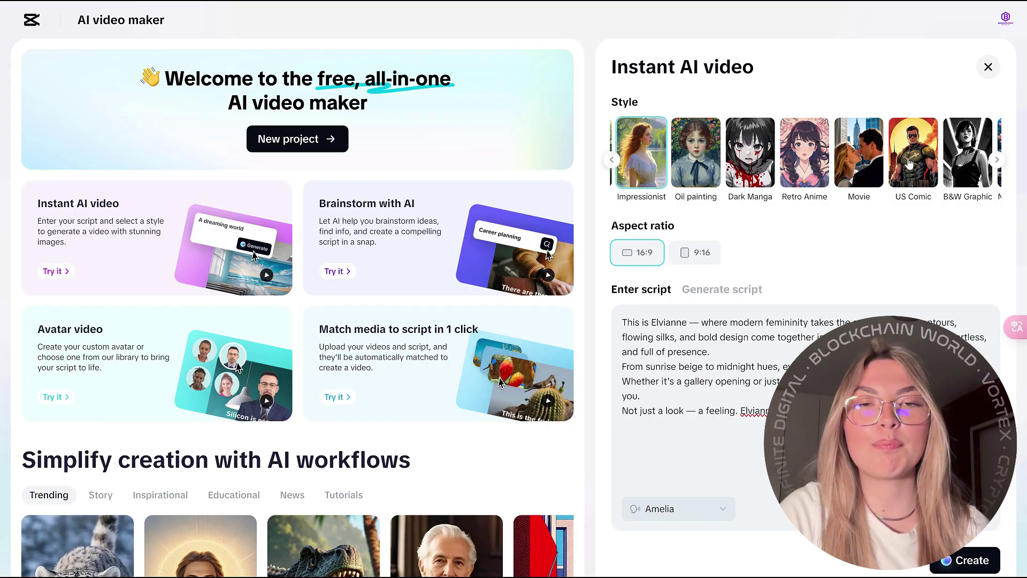
{"action": "left_click", "coordinate": [952, 172]}
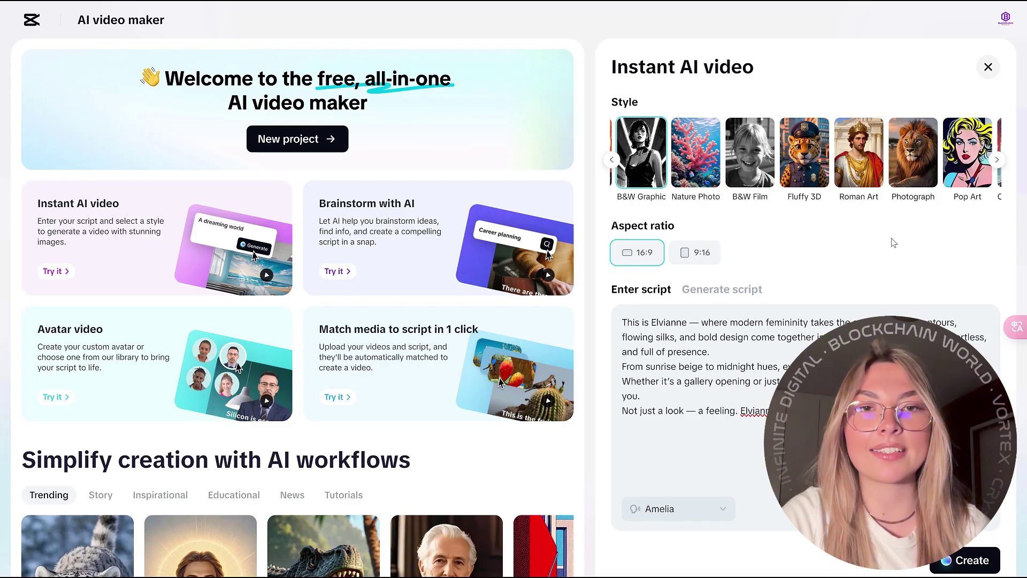
{"action": "left_click", "coordinate": [750, 153]}
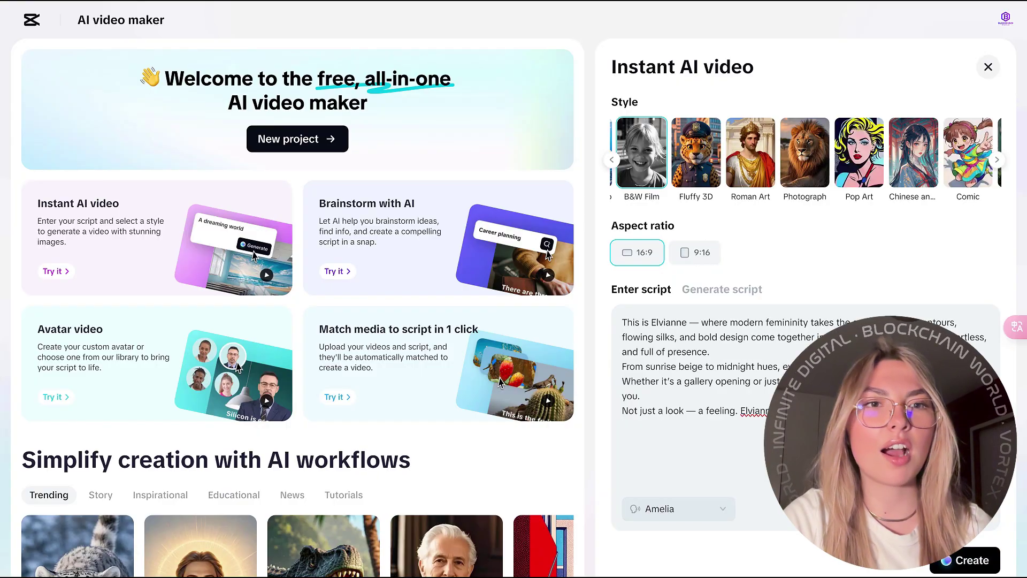
{"action": "left_click", "coordinate": [710, 252]}
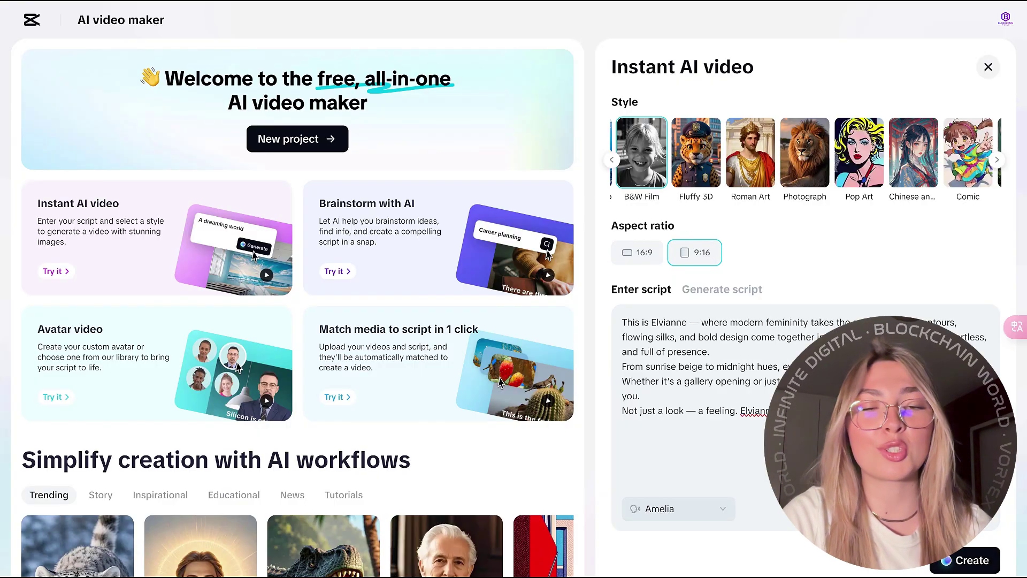
{"action": "left_click", "coordinate": [970, 560]}
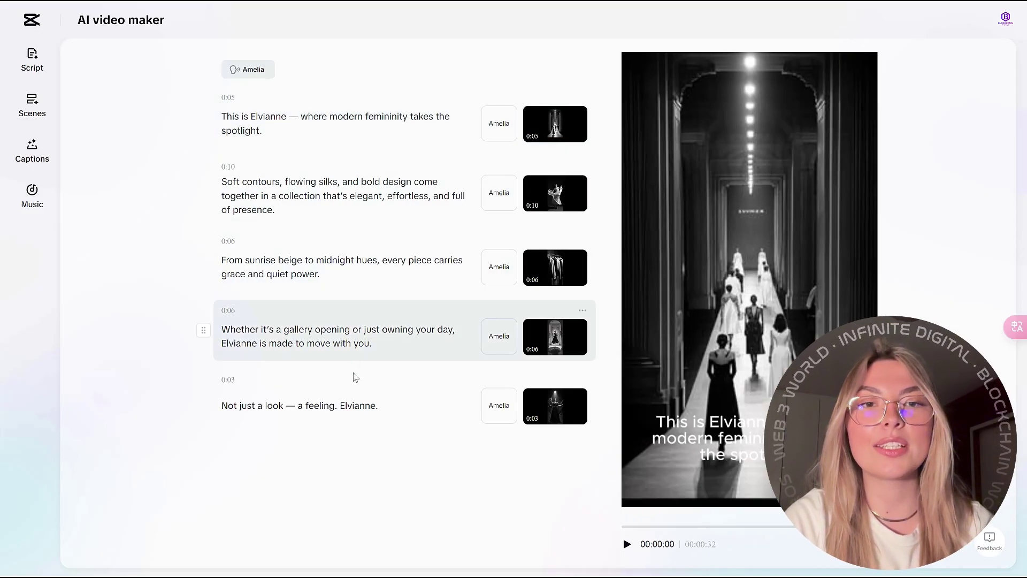
- Play the 32-second Elvianne video through to its closing 'Not just a look' scene
{"action": "left_click", "coordinate": [626, 544]}
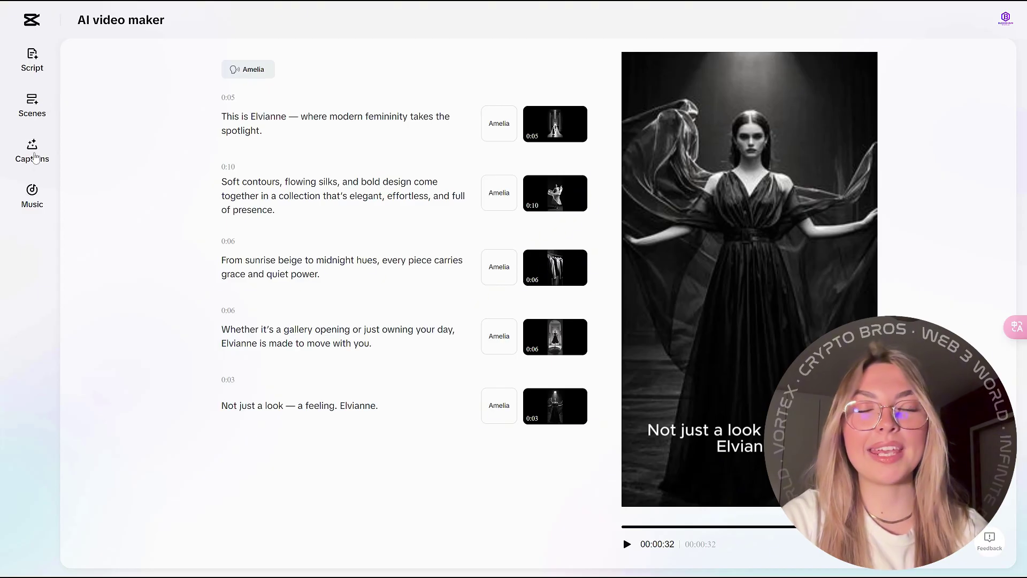
- Apply the FOX template from the Captions style gallery
{"action": "left_click", "coordinate": [33, 155]}
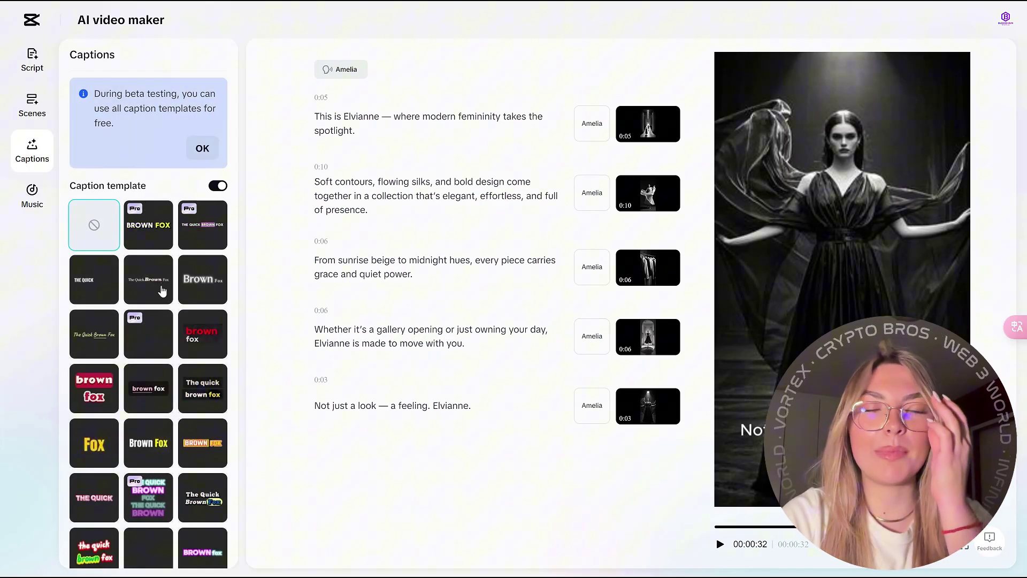
{"action": "scroll", "coordinate": [162, 300], "scroll_direction": "down", "scroll_amount": 1}
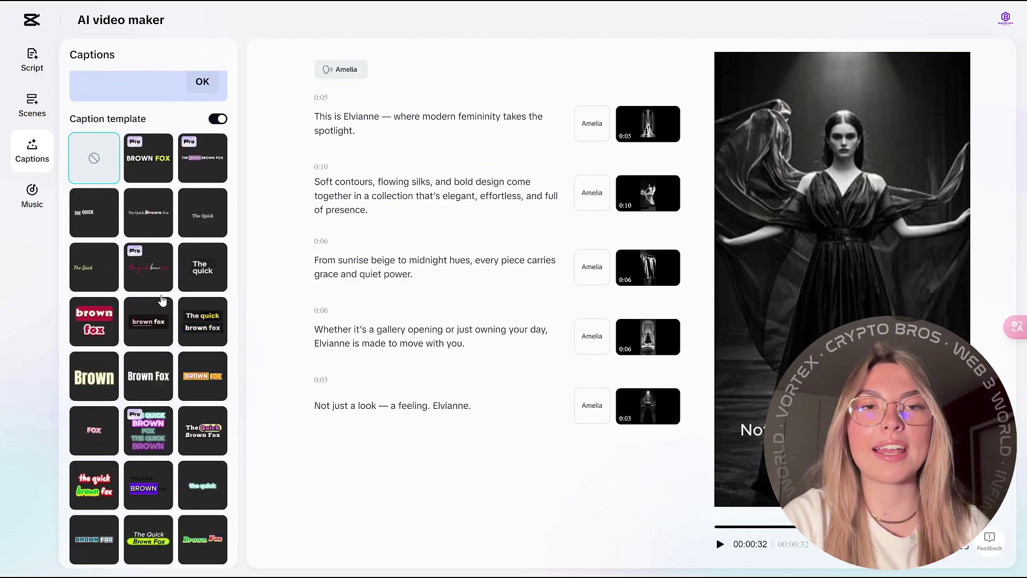
{"action": "scroll", "coordinate": [163, 300], "scroll_direction": "down", "scroll_amount": 1}
{"action": "scroll", "coordinate": [163, 299], "scroll_direction": "down", "scroll_amount": 4}
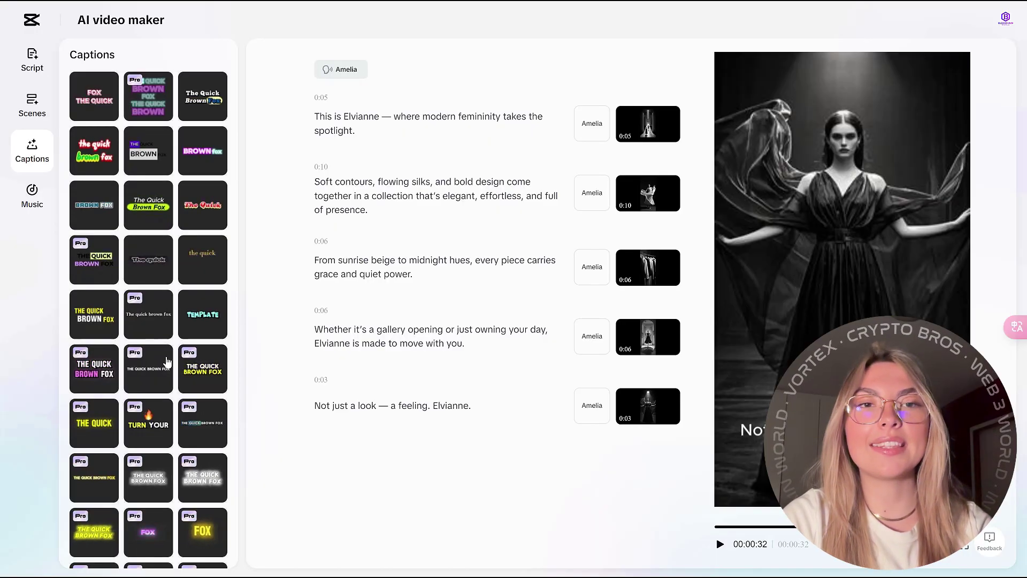
{"action": "scroll", "coordinate": [167, 398], "scroll_direction": "down", "scroll_amount": 2}
{"action": "scroll", "coordinate": [168, 399], "scroll_direction": "down", "scroll_amount": 2}
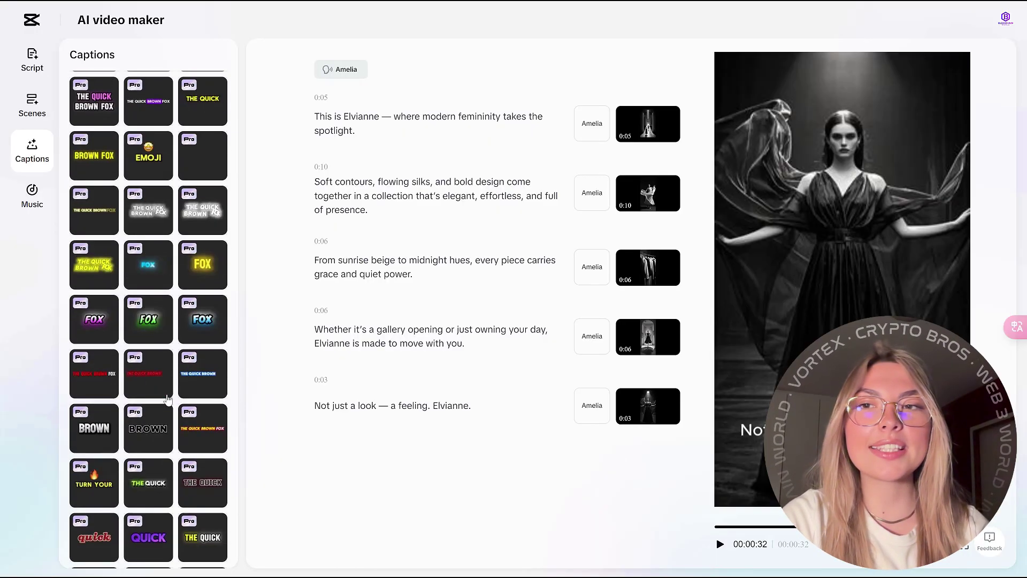
{"action": "left_click", "coordinate": [100, 432]}
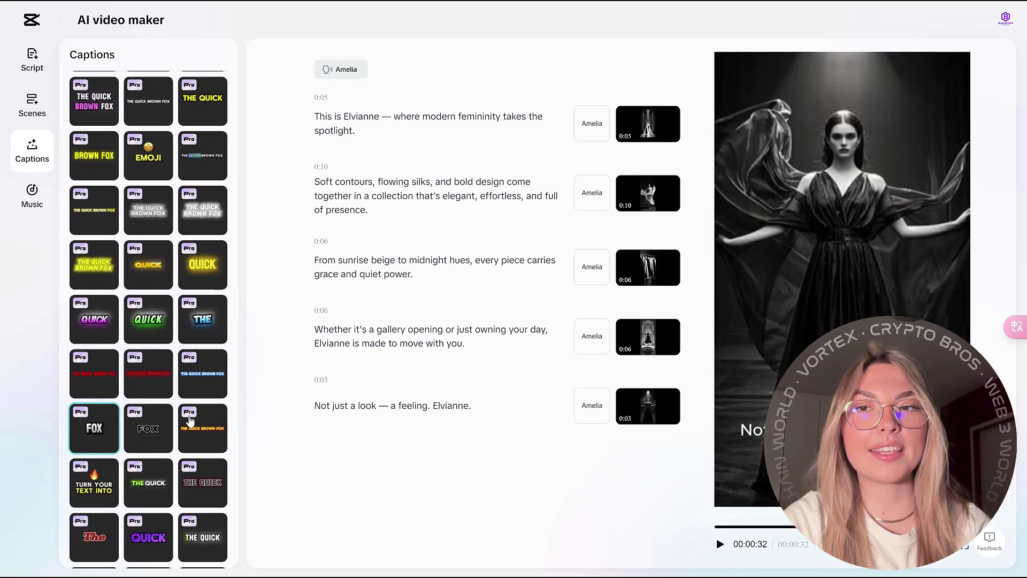
- Look through the remaining caption templates, then bring up the Scenes avatar and voice options
{"action": "scroll", "coordinate": [203, 416], "scroll_direction": "down", "scroll_amount": 3}
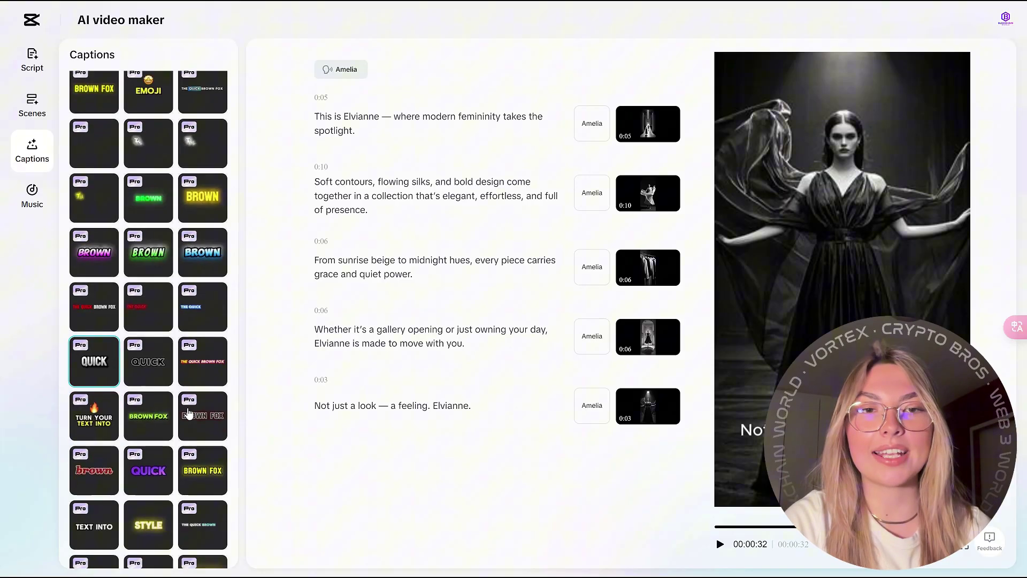
{"action": "scroll", "coordinate": [189, 412], "scroll_direction": "down", "scroll_amount": 5}
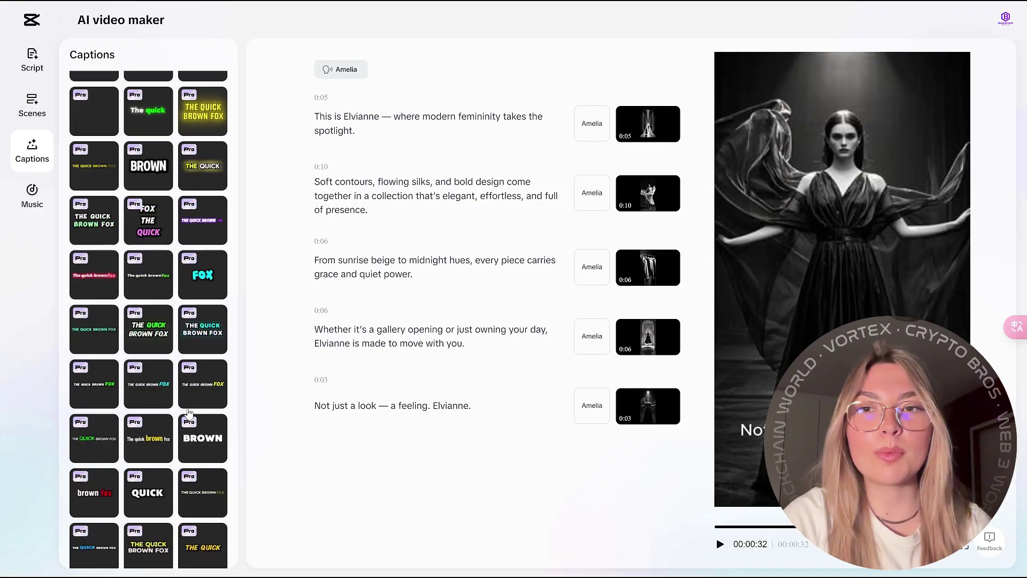
{"action": "scroll", "coordinate": [188, 412], "scroll_direction": "down", "scroll_amount": 2}
{"action": "scroll", "coordinate": [188, 411], "scroll_direction": "down", "scroll_amount": 8}
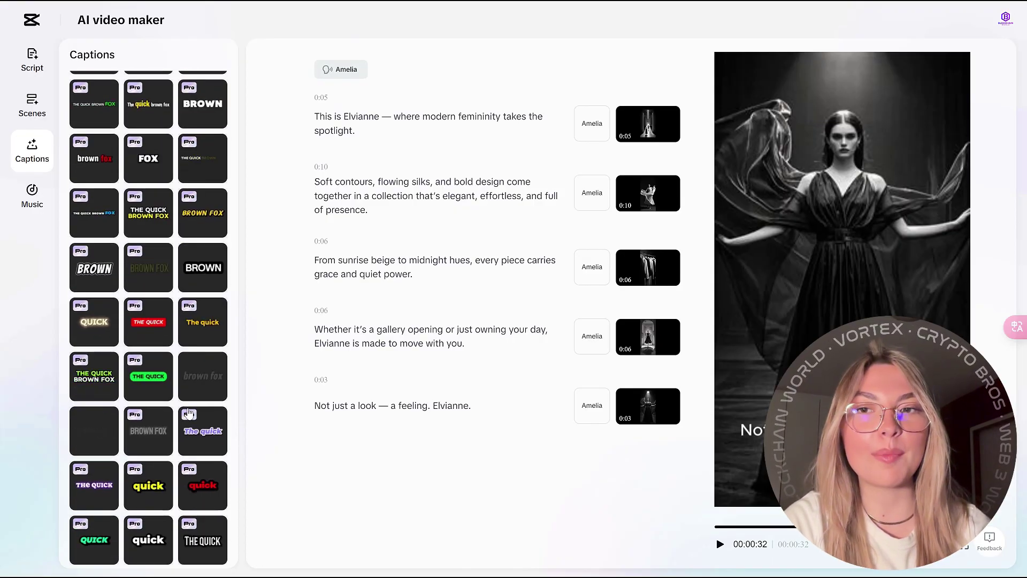
{"action": "scroll", "coordinate": [188, 412], "scroll_direction": "down", "scroll_amount": 8}
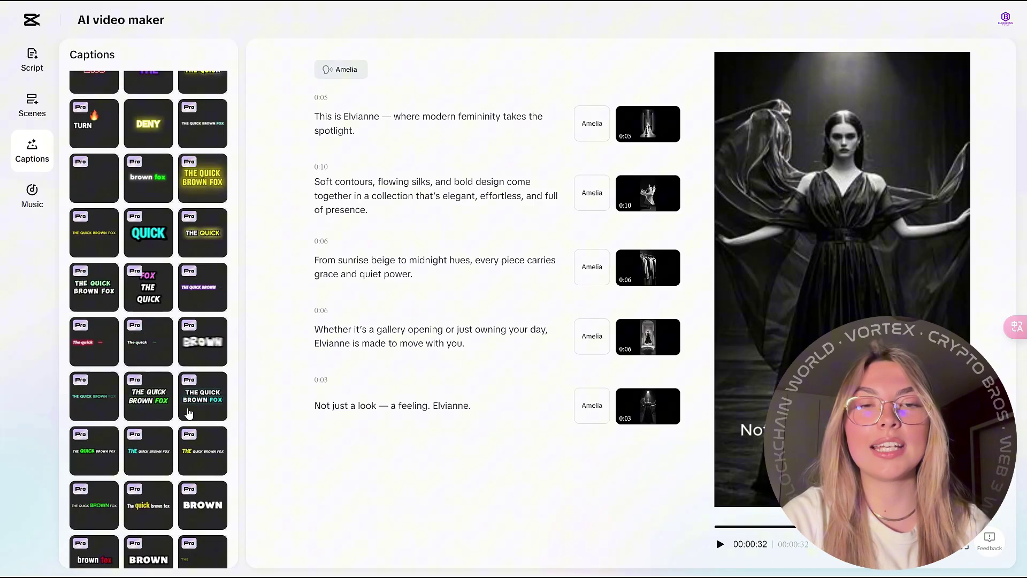
{"action": "left_click", "coordinate": [32, 103]}
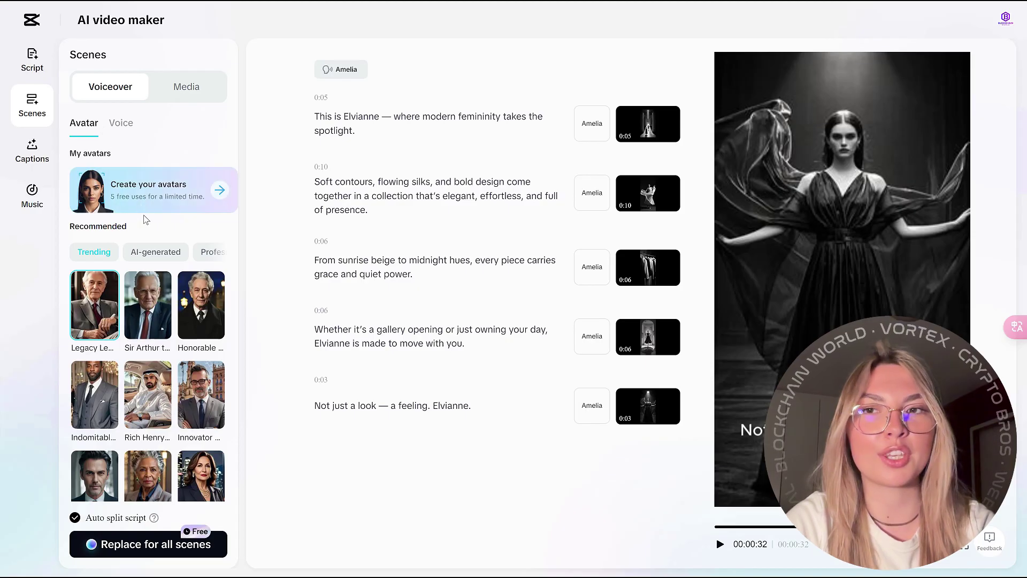
- Scroll the recommended avatars, view the Scenes media options, then open the Music library
{"action": "scroll", "coordinate": [150, 284], "scroll_direction": "down", "scroll_amount": 1}
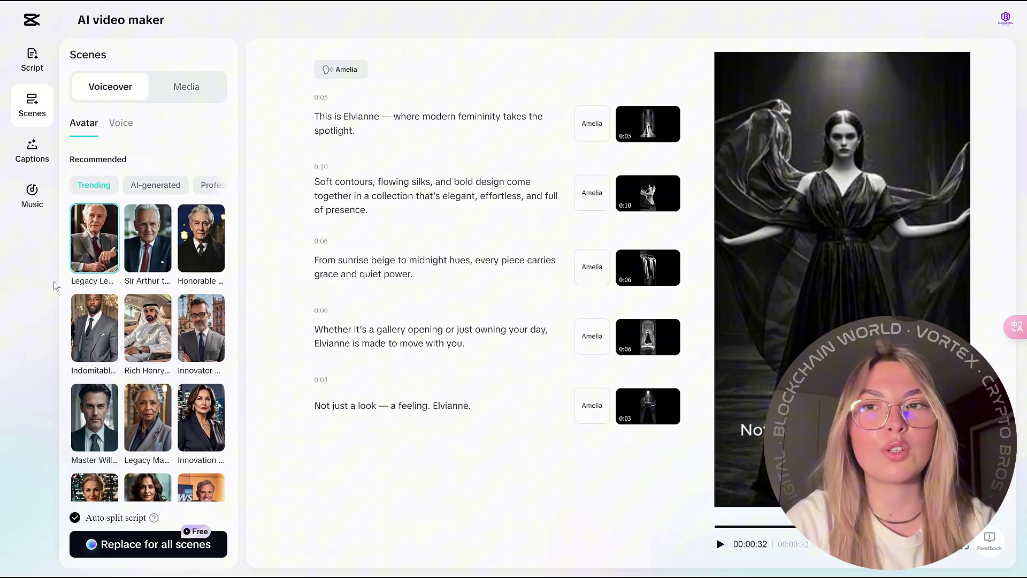
{"action": "left_click", "coordinate": [190, 84]}
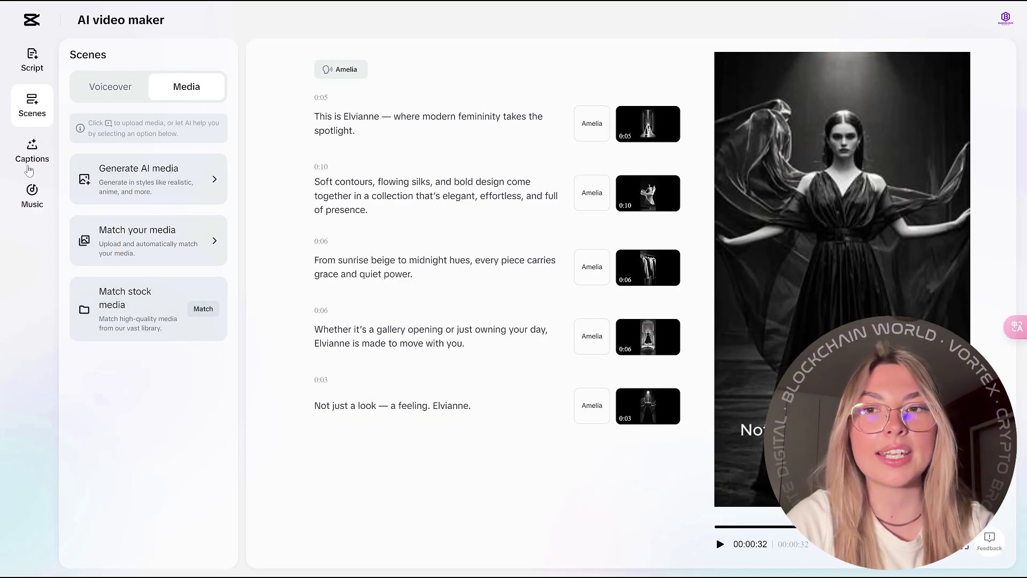
{"action": "left_click", "coordinate": [29, 197]}
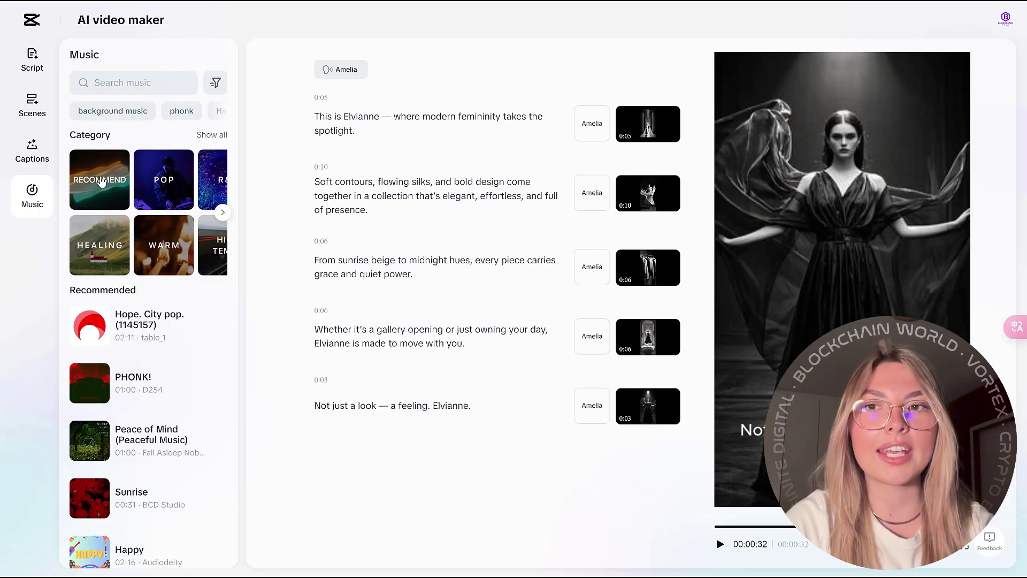
- Preview the 'Hope. City pop.' track and add it as the video's background music
{"action": "mouse_move", "coordinate": [139, 327]}
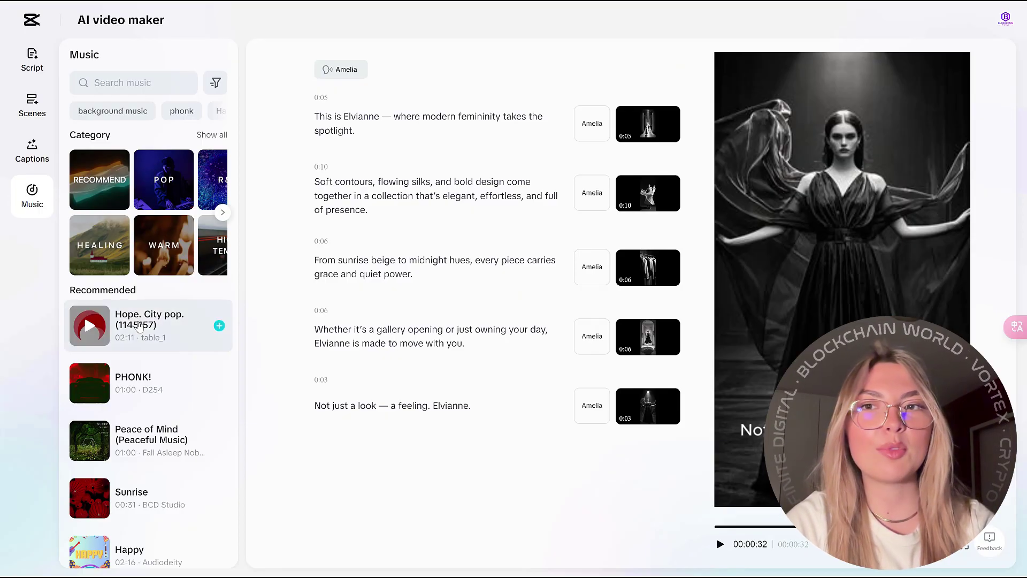
{"action": "left_click", "coordinate": [89, 326]}
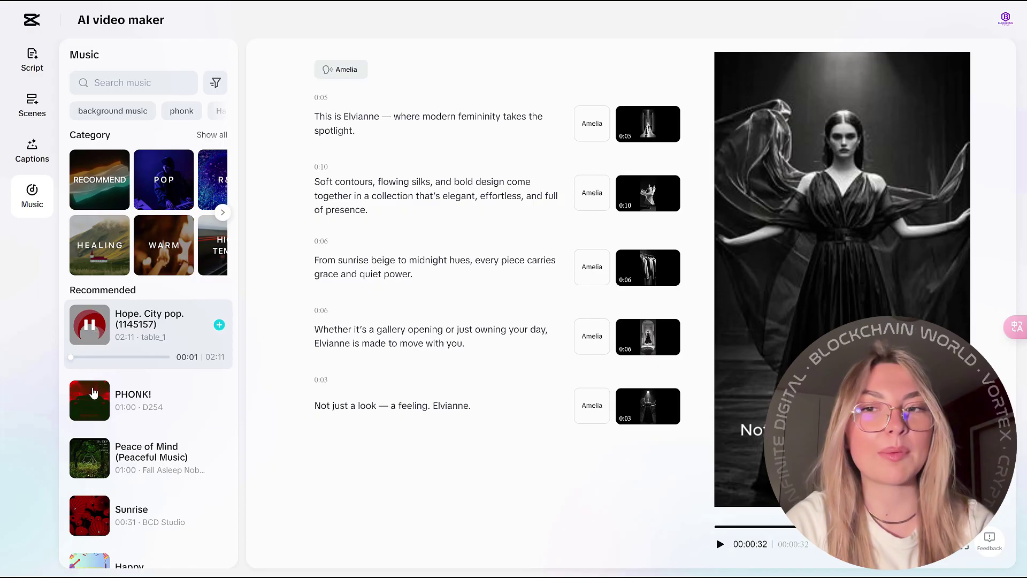
{"action": "mouse_move", "coordinate": [93, 392]}
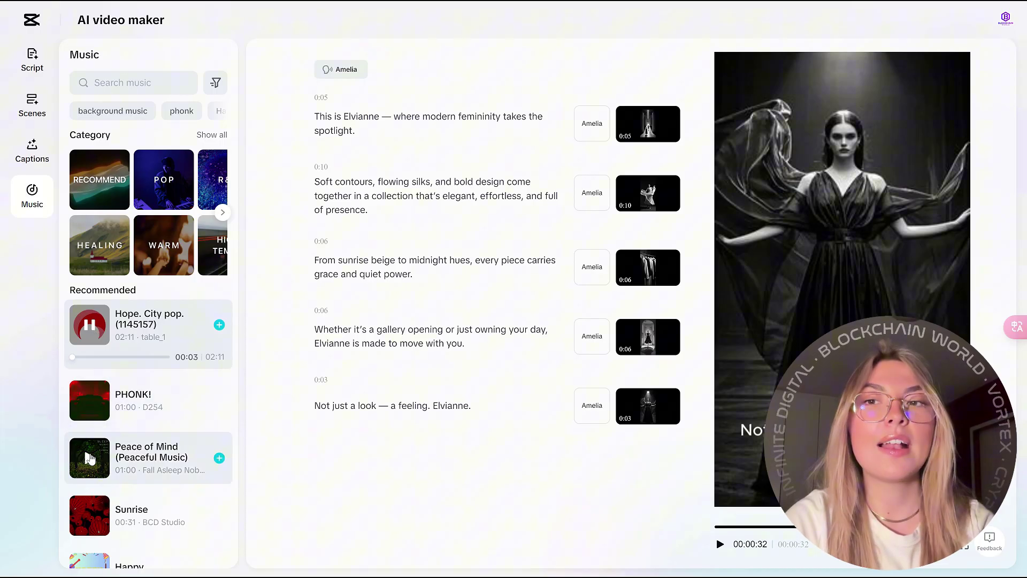
{"action": "left_click", "coordinate": [219, 325]}
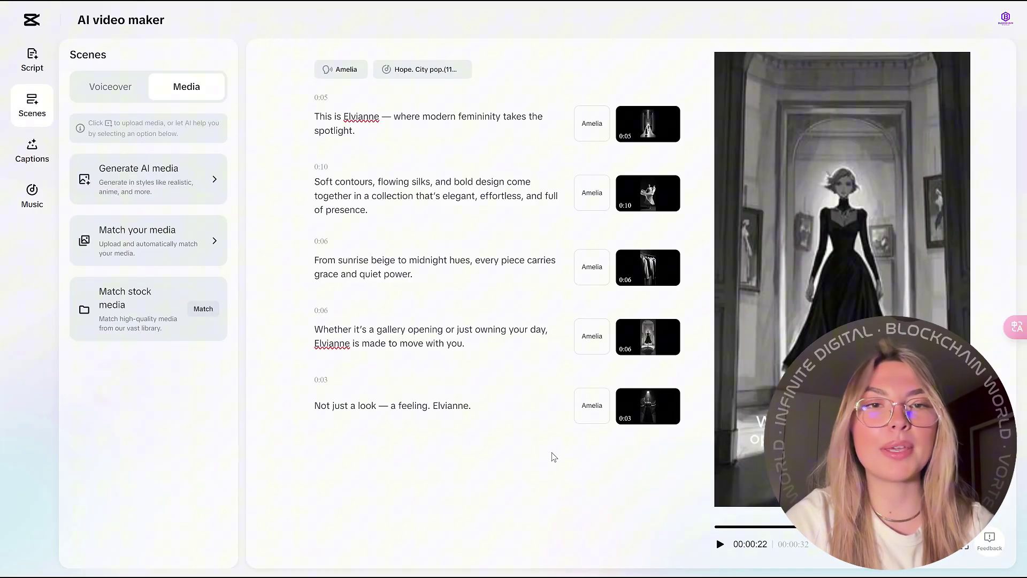
- Open Generate AI media and scroll through its style grid
{"action": "left_click", "coordinate": [152, 177]}
{"action": "scroll", "coordinate": [203, 417], "scroll_direction": "down", "scroll_amount": 4}
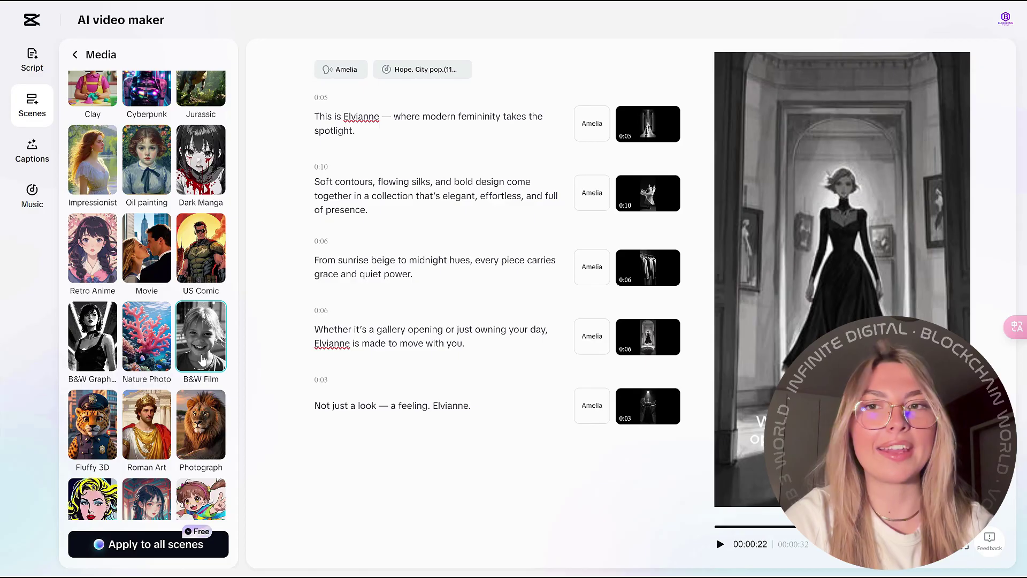
{"action": "scroll", "coordinate": [202, 359], "scroll_direction": "down", "scroll_amount": 3}
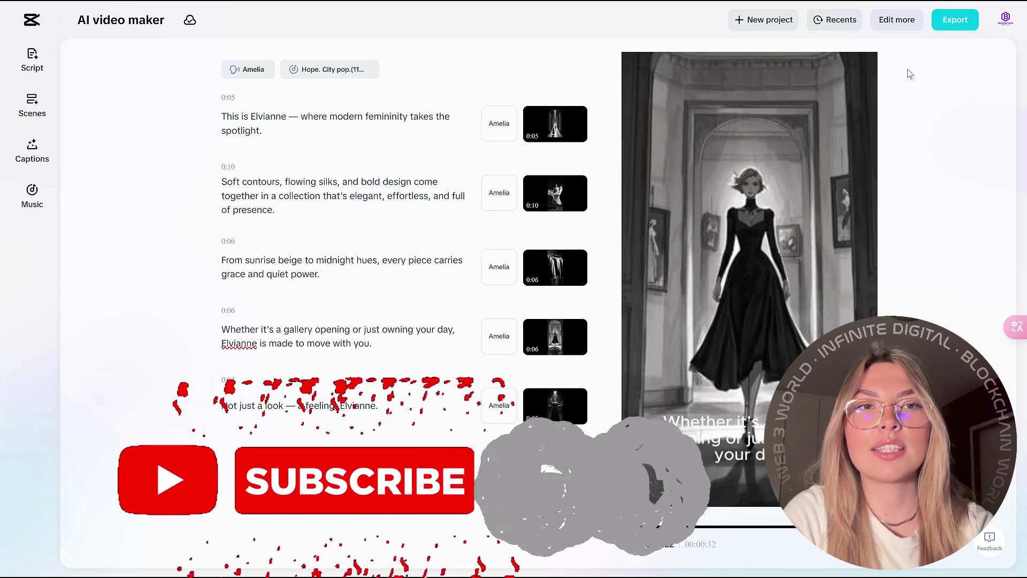
- Export the video with file name 'fashion' at 1080p resolution and High quality
{"action": "left_click", "coordinate": [953, 21]}
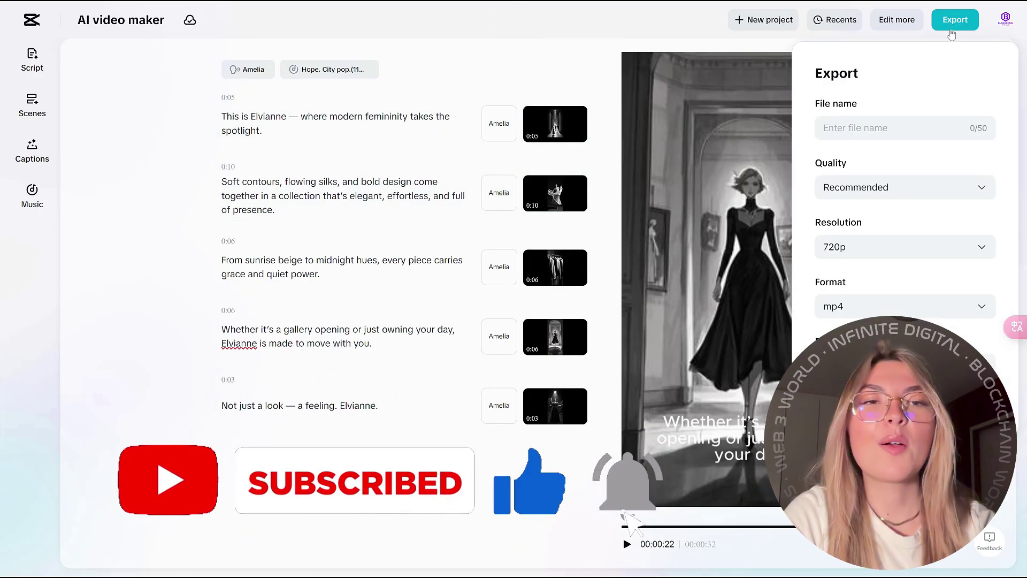
{"action": "left_click", "coordinate": [841, 129]}
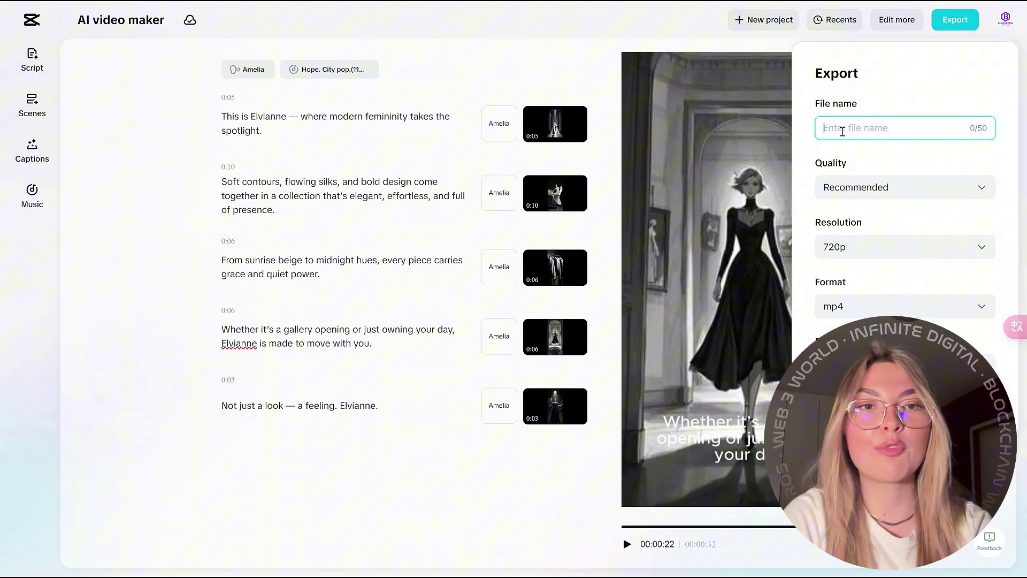
{"action": "type", "text": "fashi"}
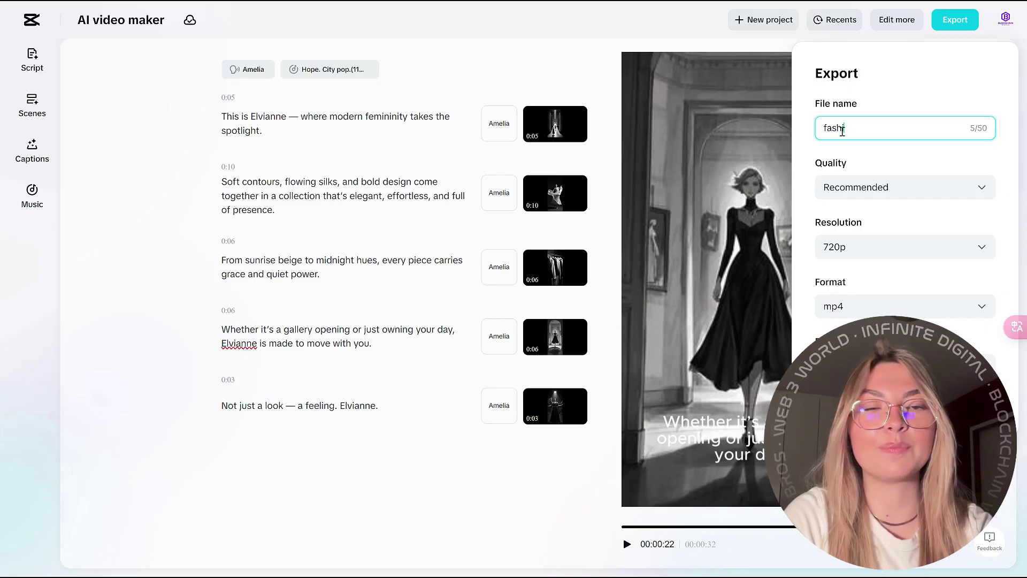
{"action": "type", "text": "on"}
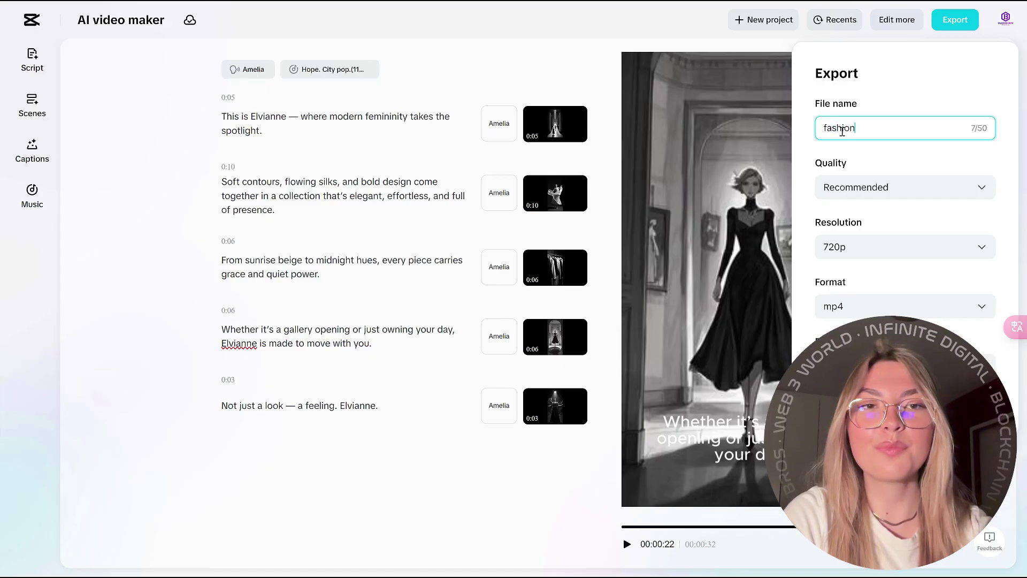
{"action": "left_click", "coordinate": [878, 248]}
{"action": "left_click", "coordinate": [878, 350]}
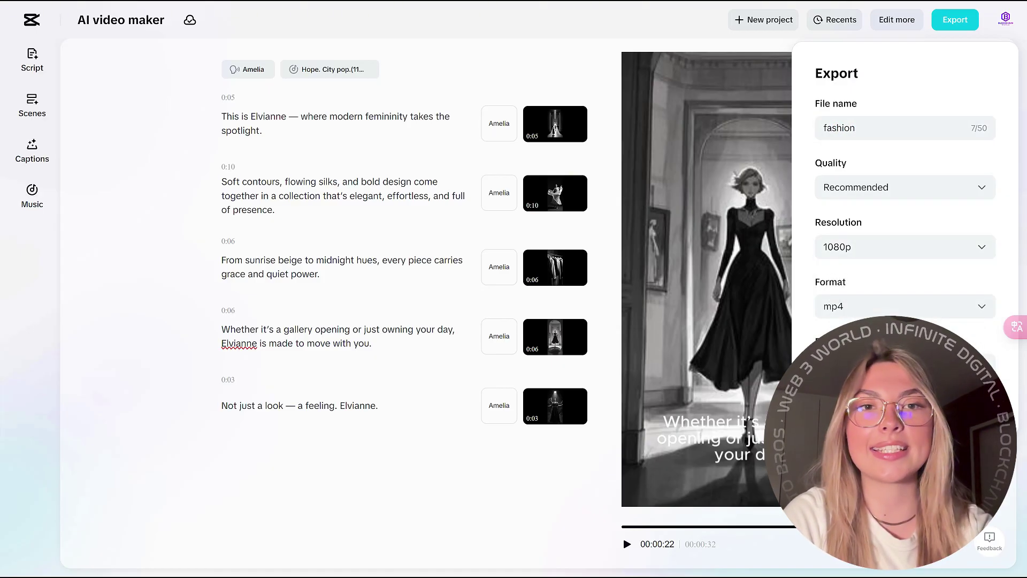
{"action": "left_click", "coordinate": [858, 199]}
{"action": "left_click", "coordinate": [850, 219]}
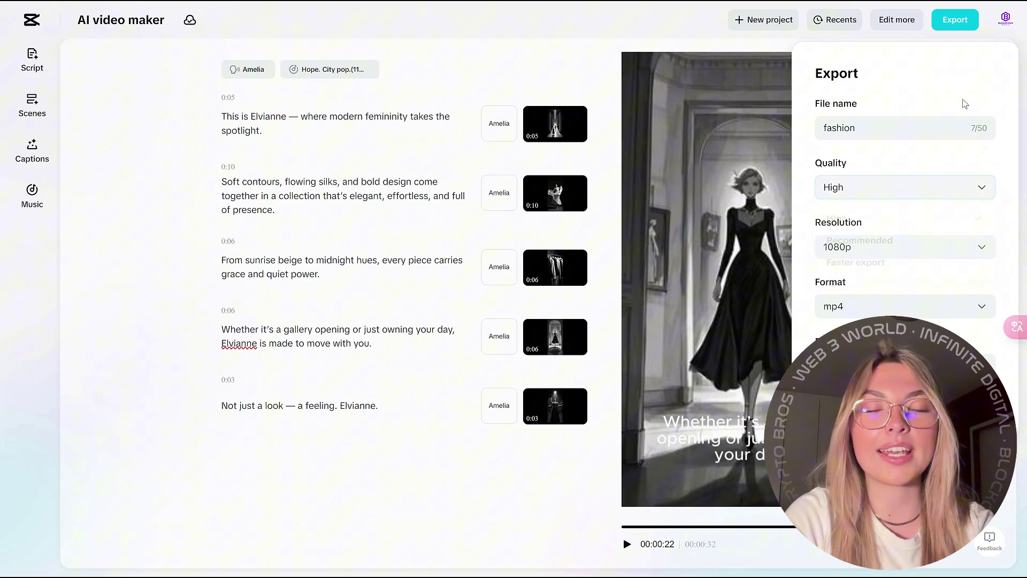
{"action": "left_click", "coordinate": [905, 409]}
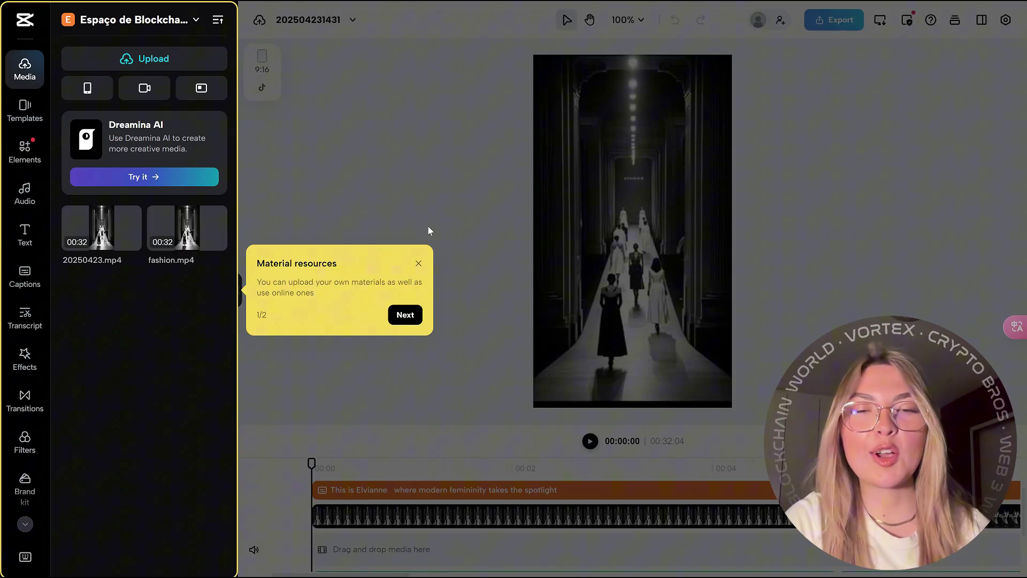
- Dismiss the Material resources, Preview area and Elements onboarding tips
{"action": "left_click", "coordinate": [405, 315]}
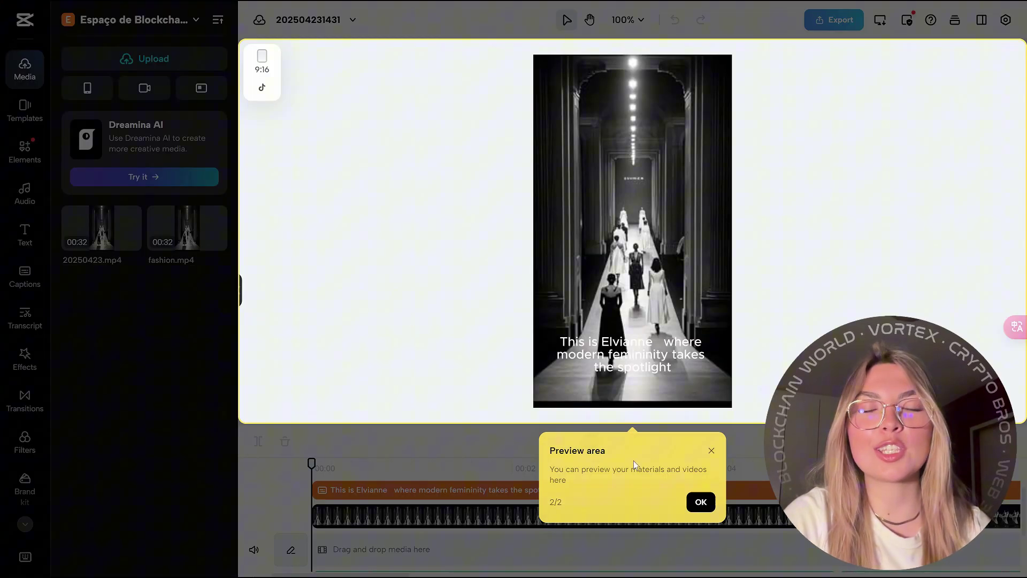
{"action": "left_click", "coordinate": [700, 502]}
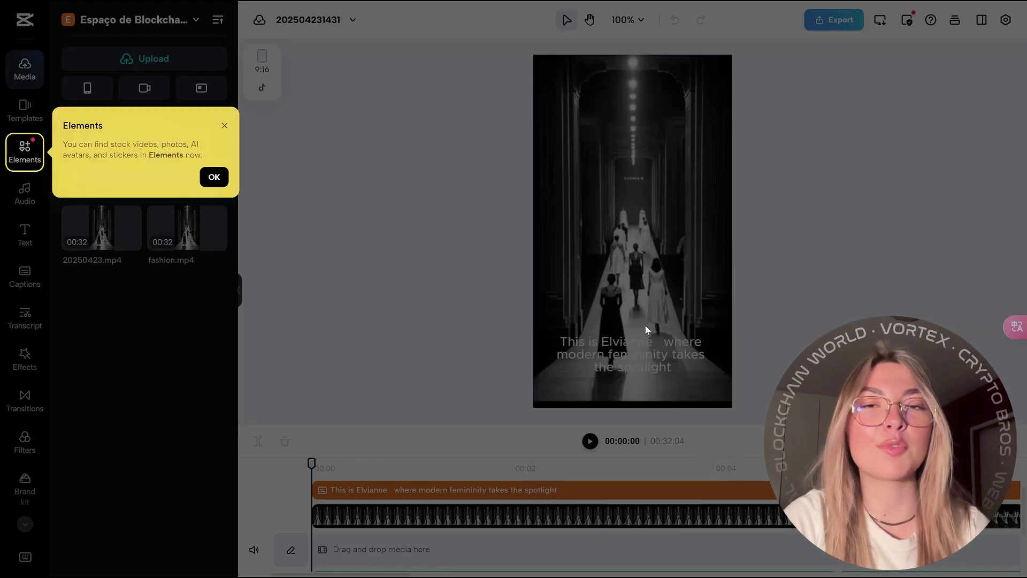
{"action": "left_click", "coordinate": [214, 177]}
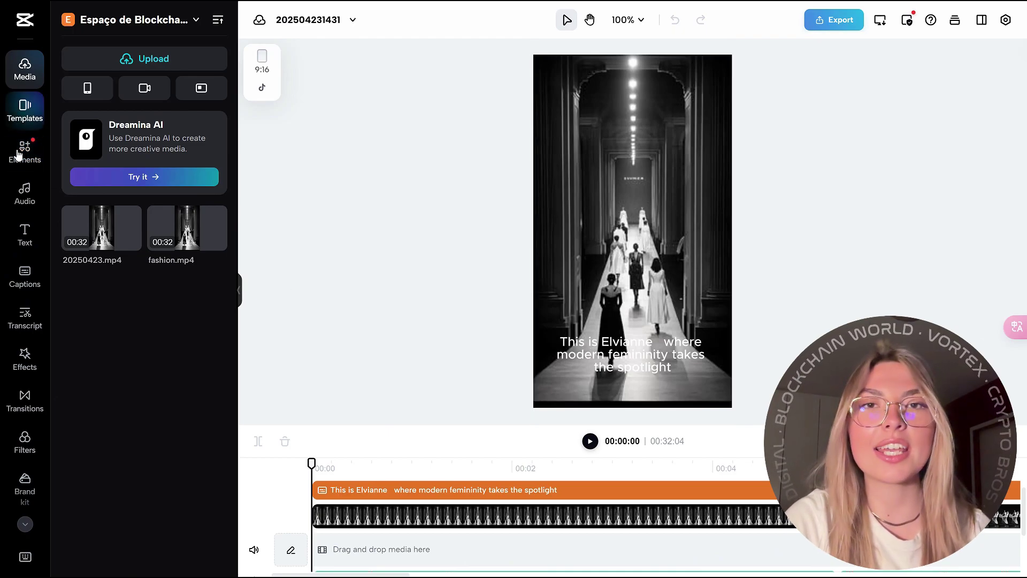
- Select the first caption, browse the Presets caption templates, and close the Pro benefits notice
{"action": "left_click", "coordinate": [25, 276]}
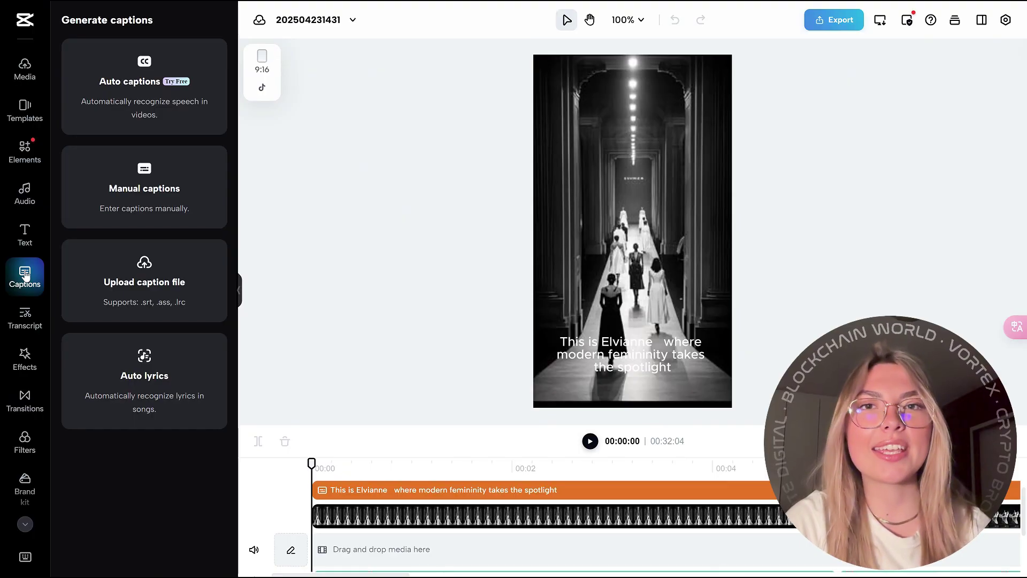
{"action": "left_click", "coordinate": [663, 358]}
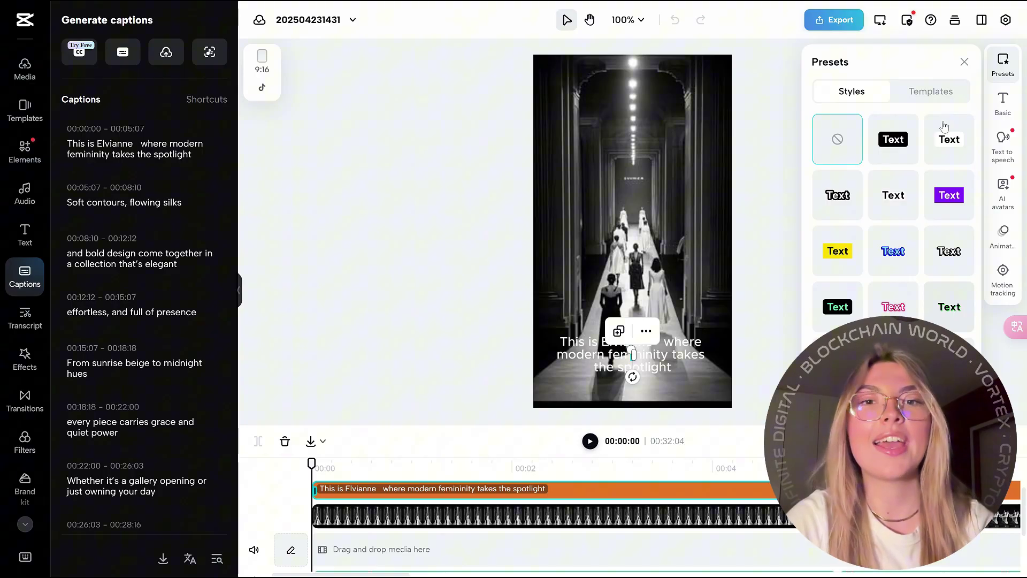
{"action": "left_click", "coordinate": [931, 94]}
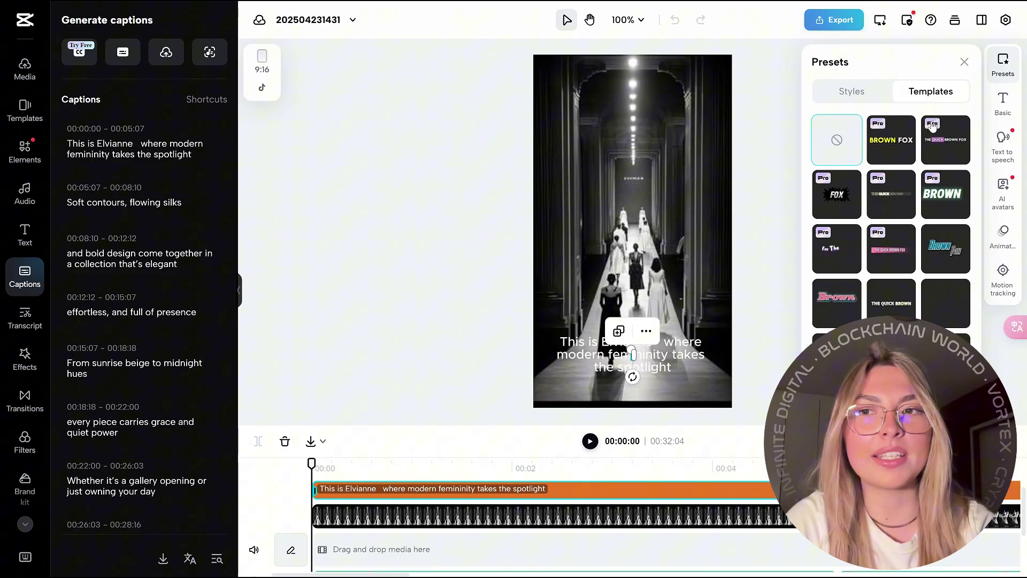
{"action": "scroll", "coordinate": [933, 236], "scroll_direction": "down", "scroll_amount": 3}
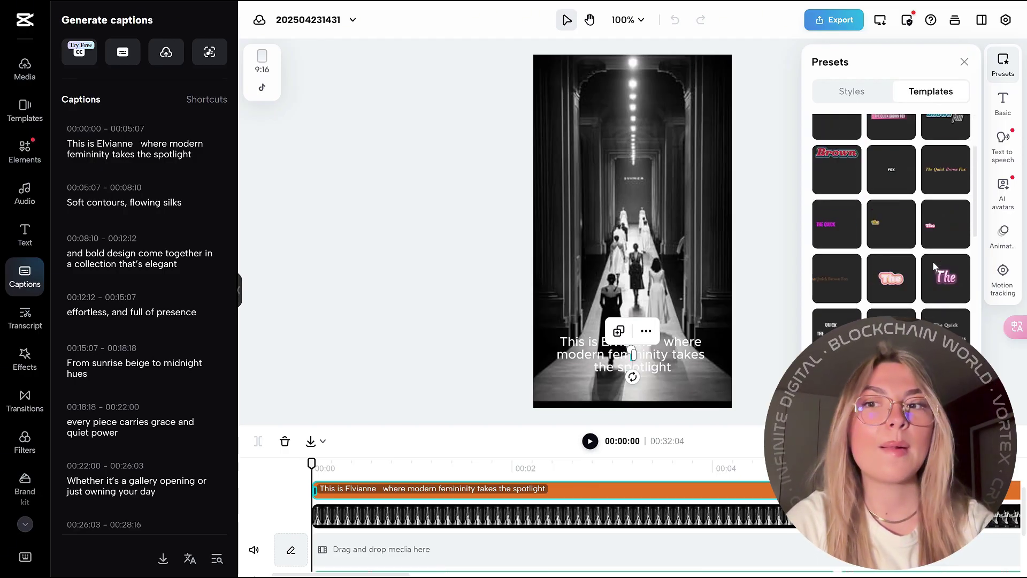
{"action": "scroll", "coordinate": [933, 267], "scroll_direction": "down", "scroll_amount": 2}
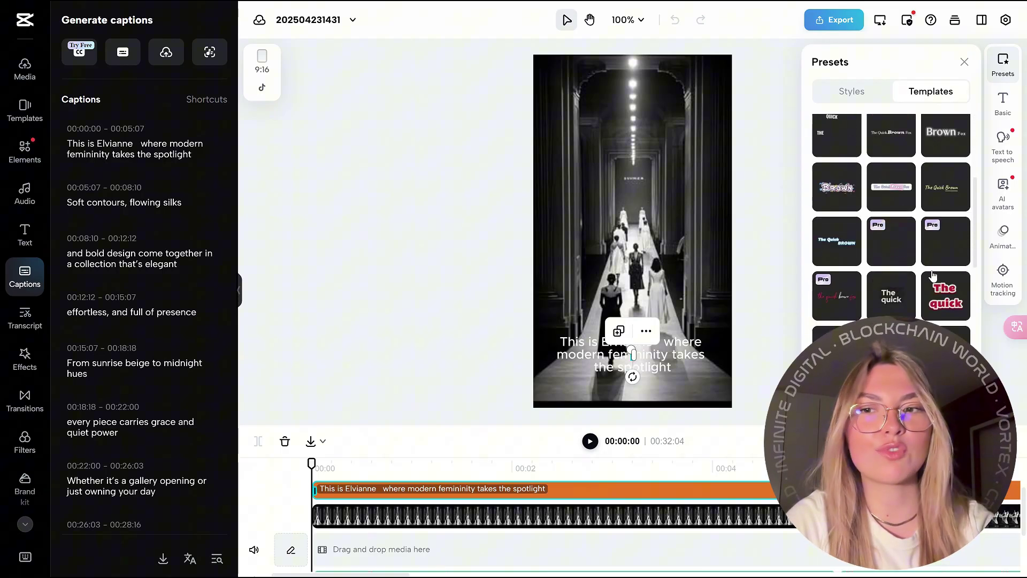
{"action": "scroll", "coordinate": [933, 284], "scroll_direction": "down", "scroll_amount": 5}
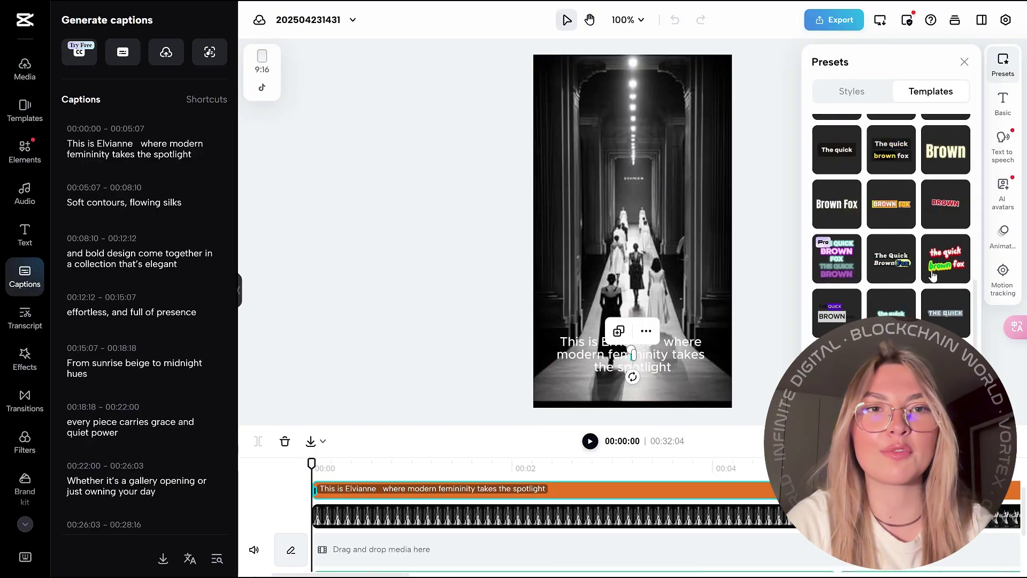
{"action": "scroll", "coordinate": [941, 307], "scroll_direction": "down", "scroll_amount": 4}
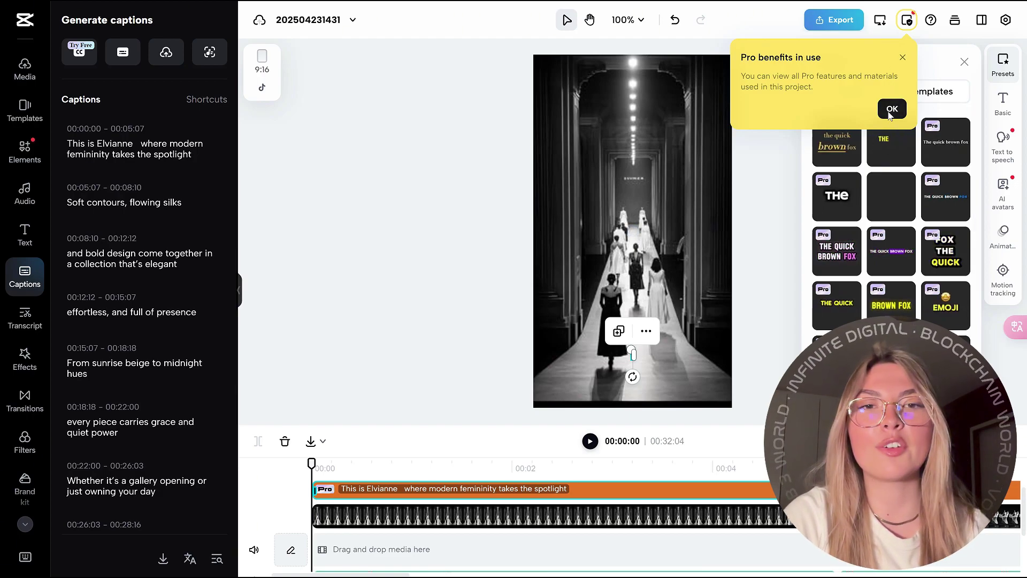
{"action": "left_click", "coordinate": [903, 59]}
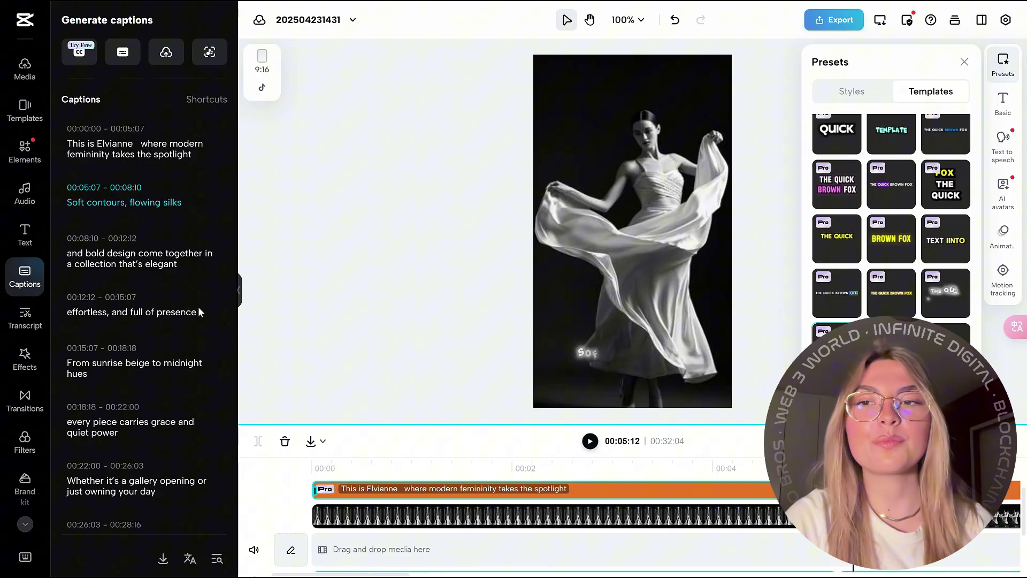
- Drag the Flip Zoom effect onto the start of the timeline and rewind the playhead to 0
{"action": "left_click", "coordinate": [24, 316]}
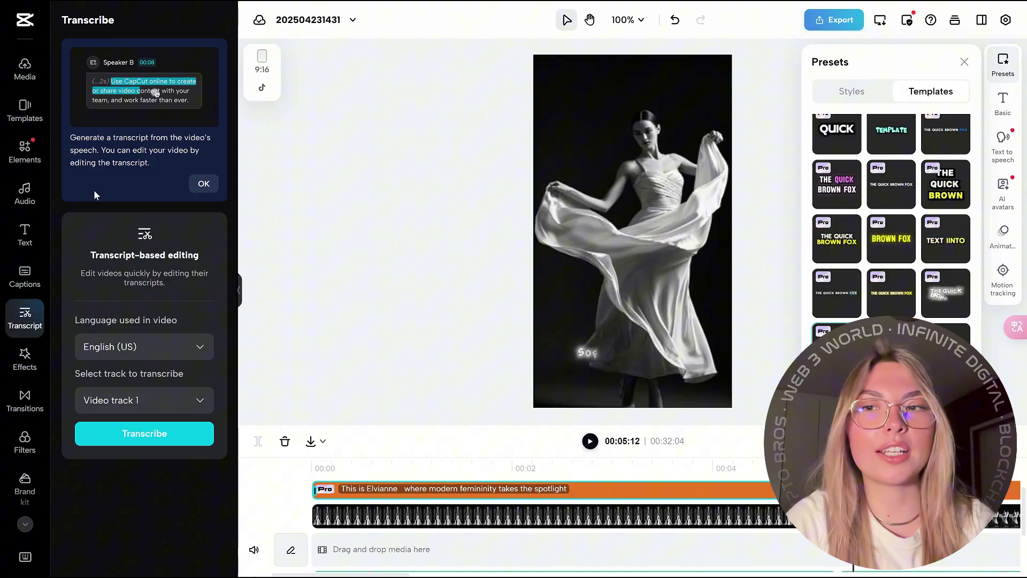
{"action": "left_click", "coordinate": [27, 361]}
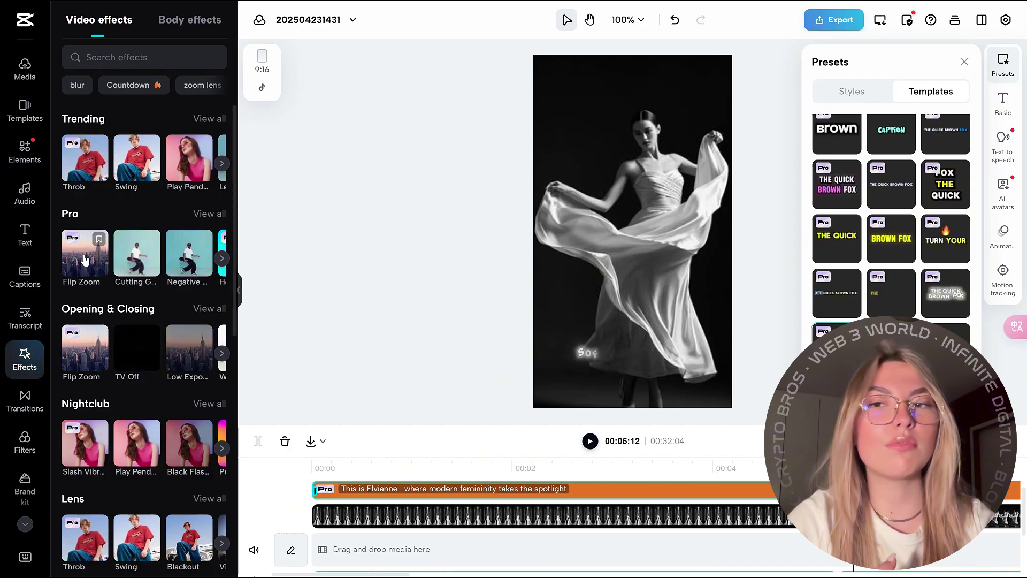
{"action": "left_click_drag", "start_coordinate": [84, 260], "coordinate": [346, 517]}
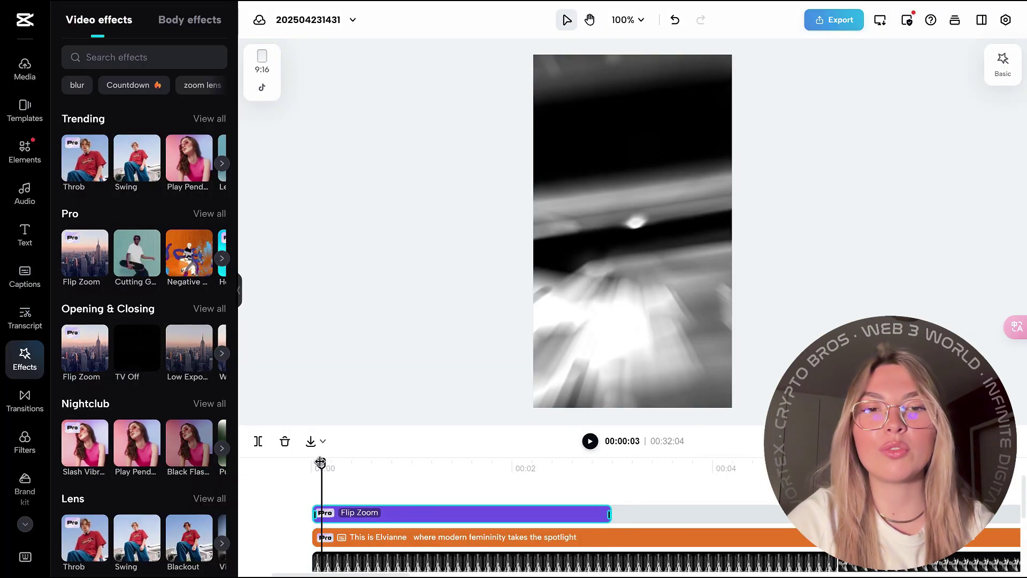
{"action": "left_click_drag", "start_coordinate": [321, 463], "coordinate": [312, 463]}
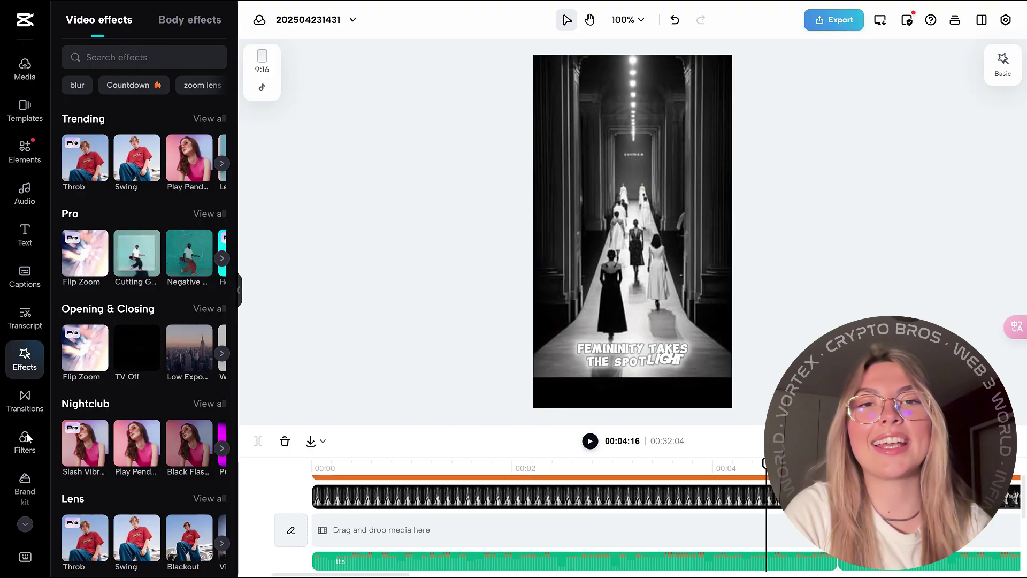
- Export the captioned runway video with its Flip Zoom opening
{"action": "scroll", "coordinate": [28, 438], "scroll_direction": "down", "scroll_amount": 1}
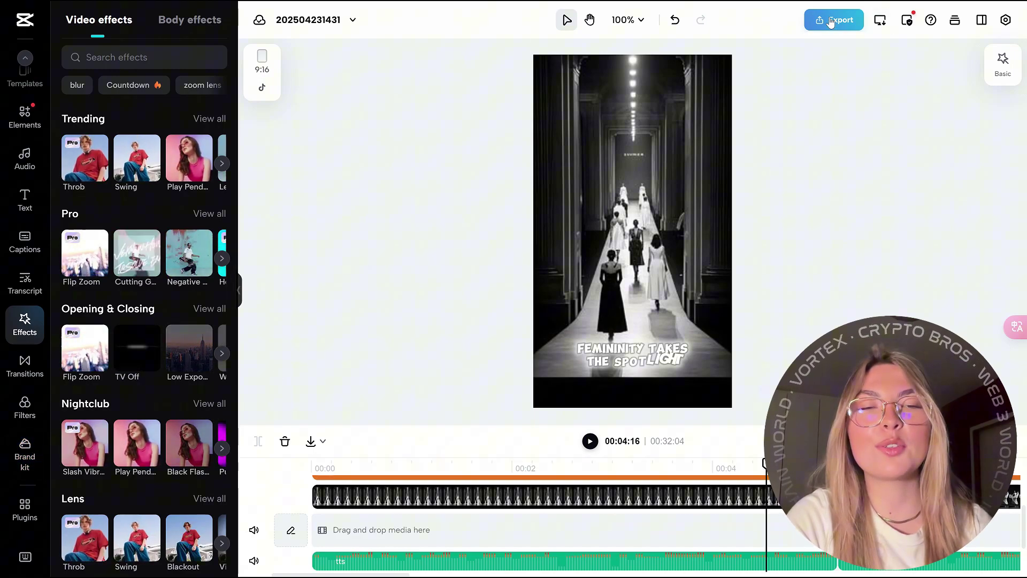
{"action": "mouse_move", "coordinate": [831, 22]}
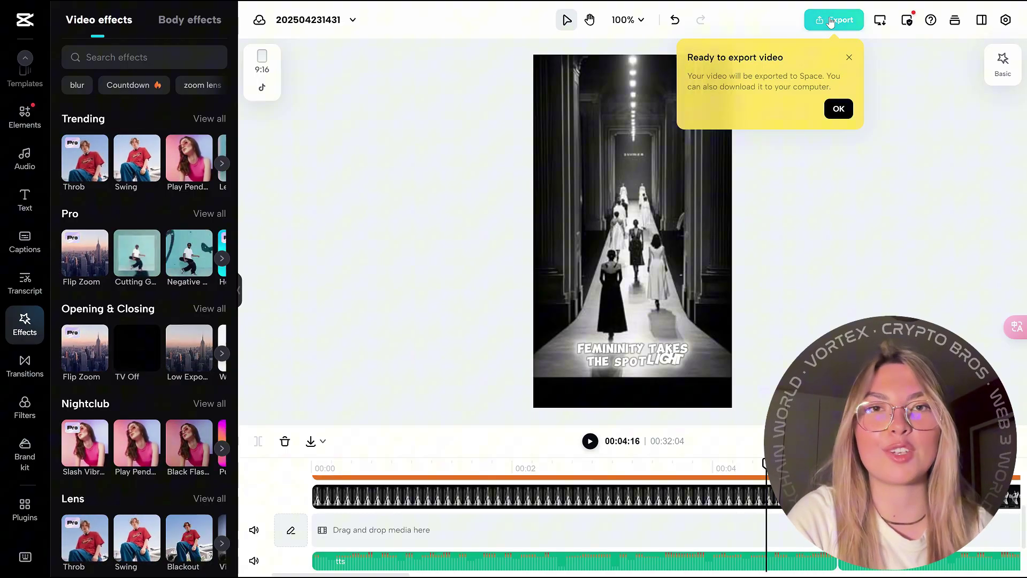
{"action": "left_click", "coordinate": [831, 21]}
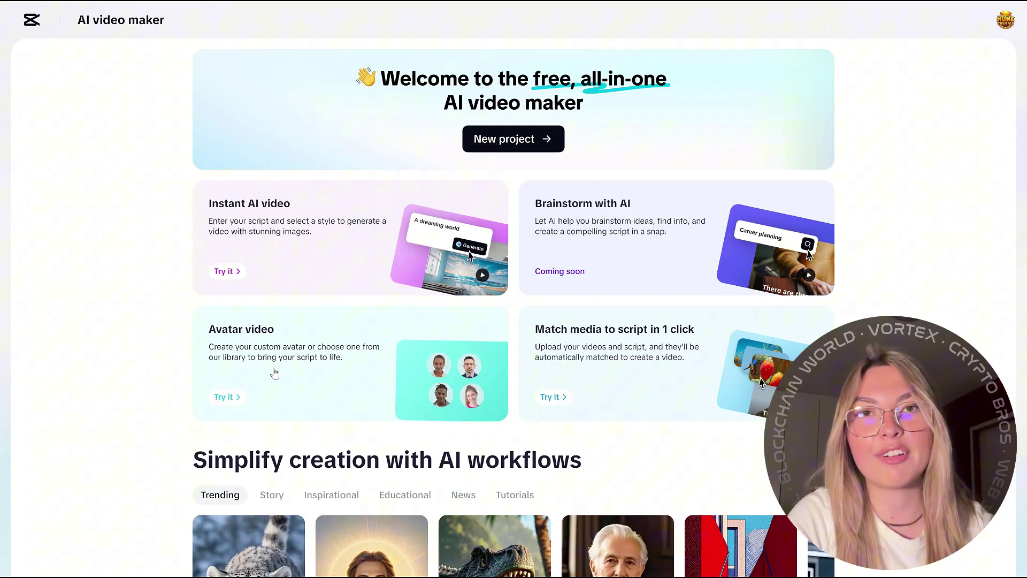
- Start a new avatar video and look through the AI, Professional, Casual and Trending avatar categories
{"action": "left_click", "coordinate": [232, 398]}
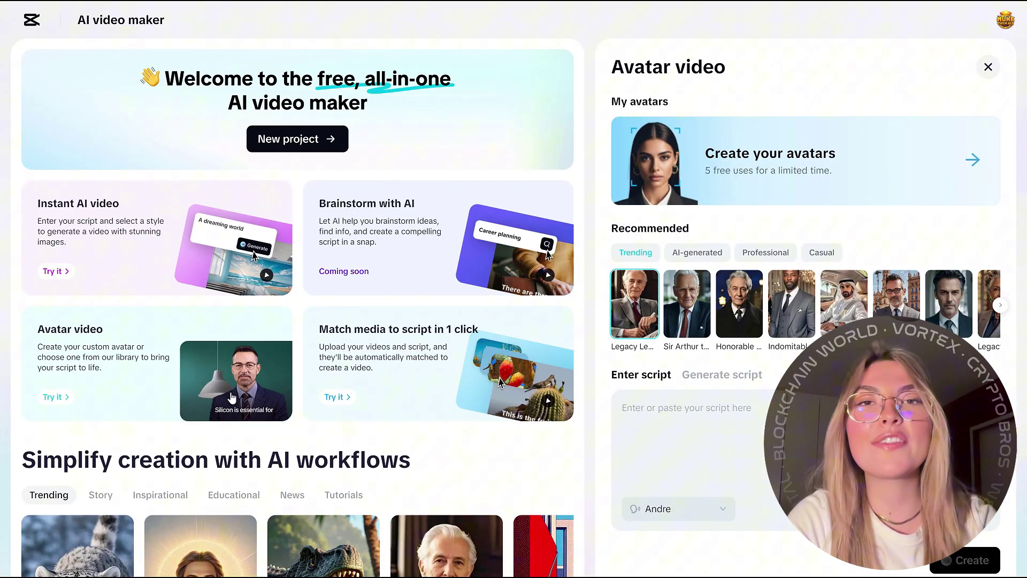
{"action": "left_click", "coordinate": [697, 253]}
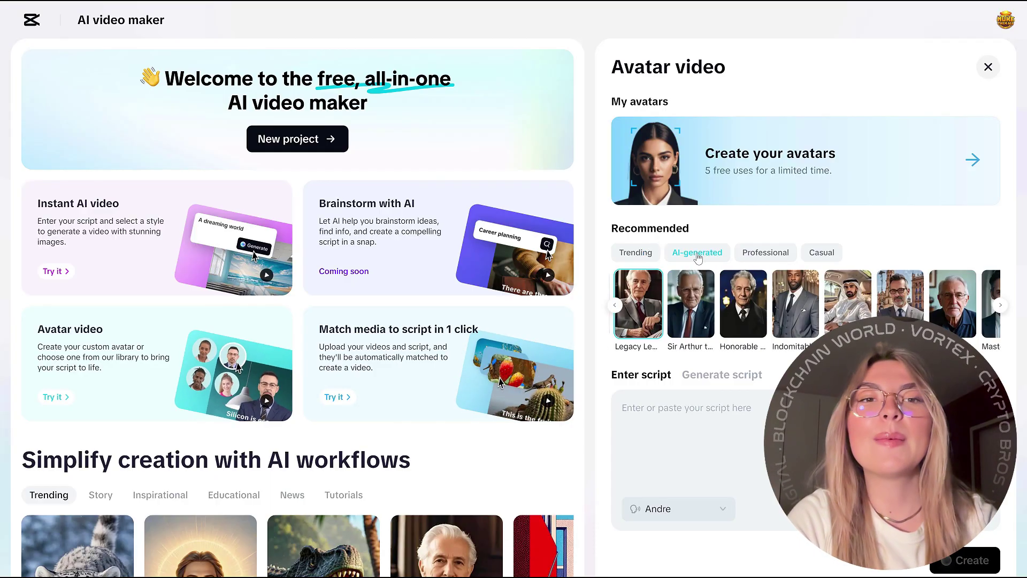
{"action": "left_click", "coordinate": [759, 255]}
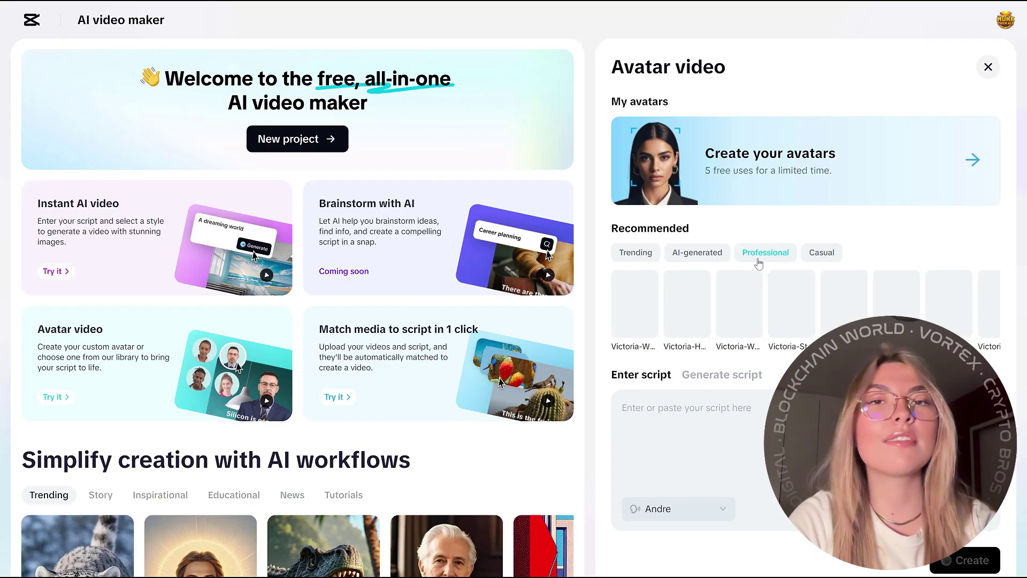
{"action": "left_click", "coordinate": [819, 257]}
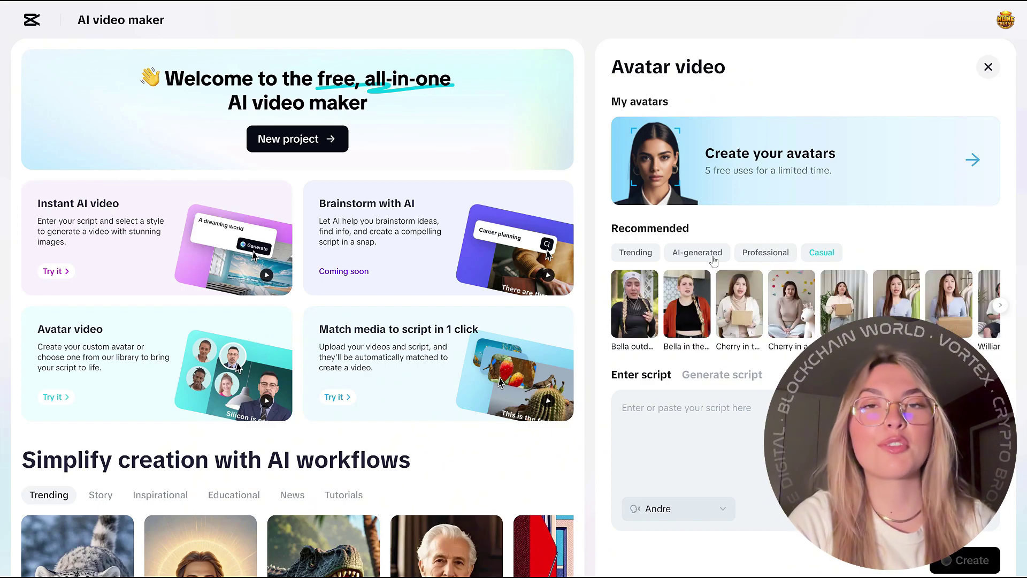
{"action": "left_click", "coordinate": [641, 257]}
- Page through the recommended avatars
{"action": "left_click", "coordinate": [998, 312]}
{"action": "left_click", "coordinate": [998, 312]}
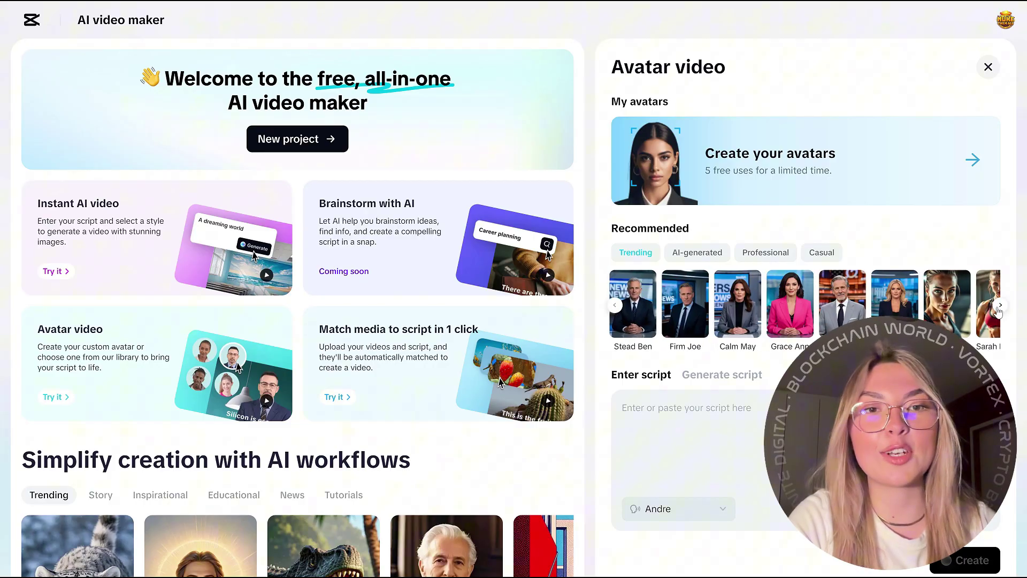
{"action": "left_click", "coordinate": [998, 311]}
{"action": "left_click", "coordinate": [998, 312]}
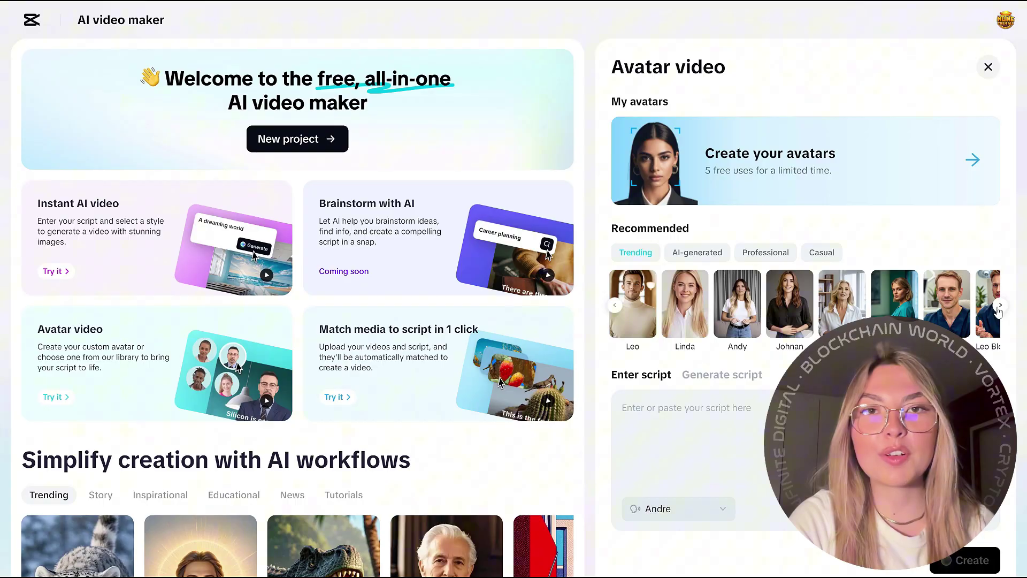
{"action": "left_click", "coordinate": [998, 312]}
{"action": "left_click", "coordinate": [998, 311]}
{"action": "left_click", "coordinate": [998, 312]}
{"action": "left_click", "coordinate": [998, 312]}
{"action": "left_click", "coordinate": [998, 312]}
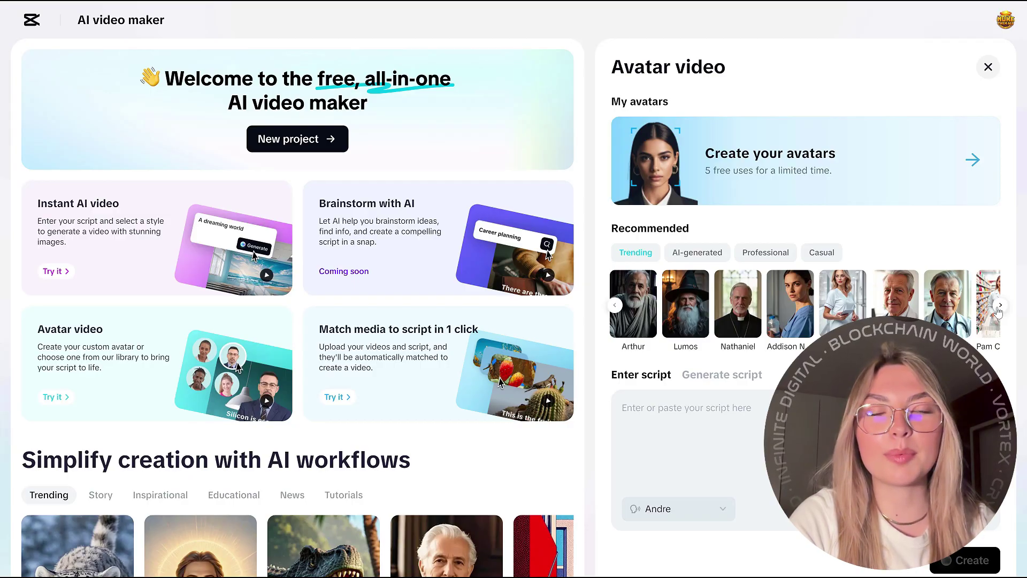
{"action": "left_click", "coordinate": [998, 312]}
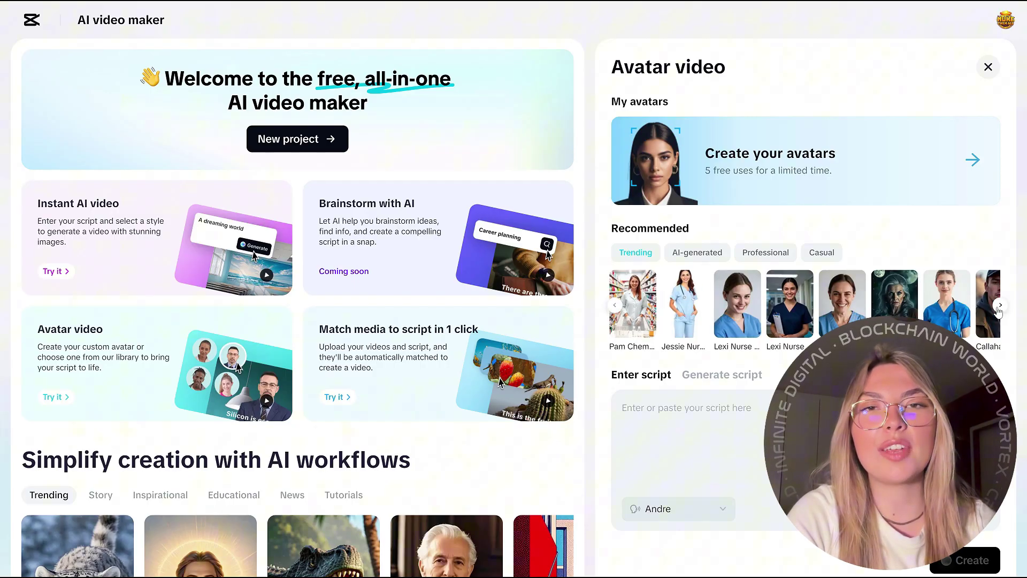
{"action": "left_click", "coordinate": [998, 312]}
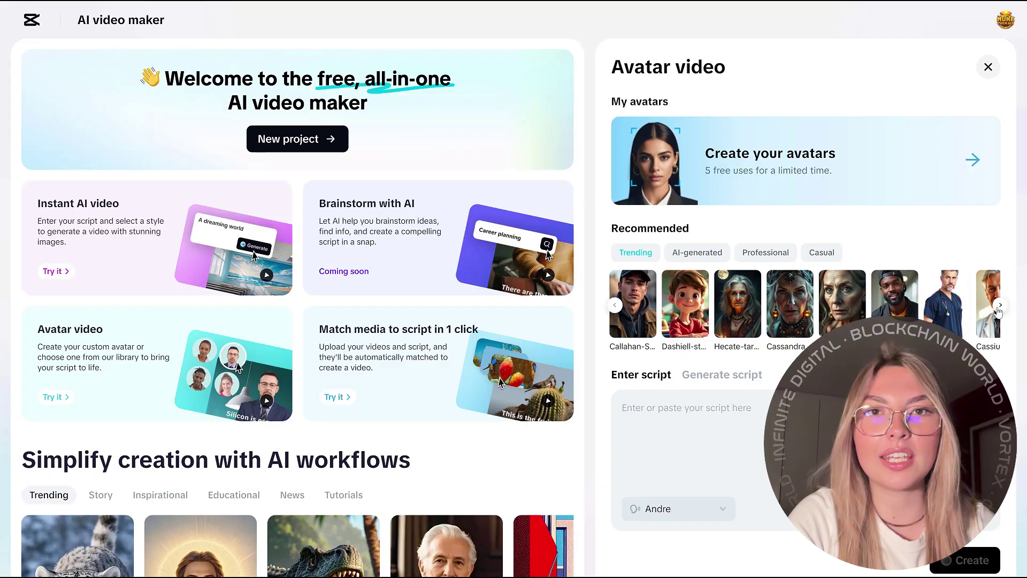
{"action": "left_click", "coordinate": [998, 312]}
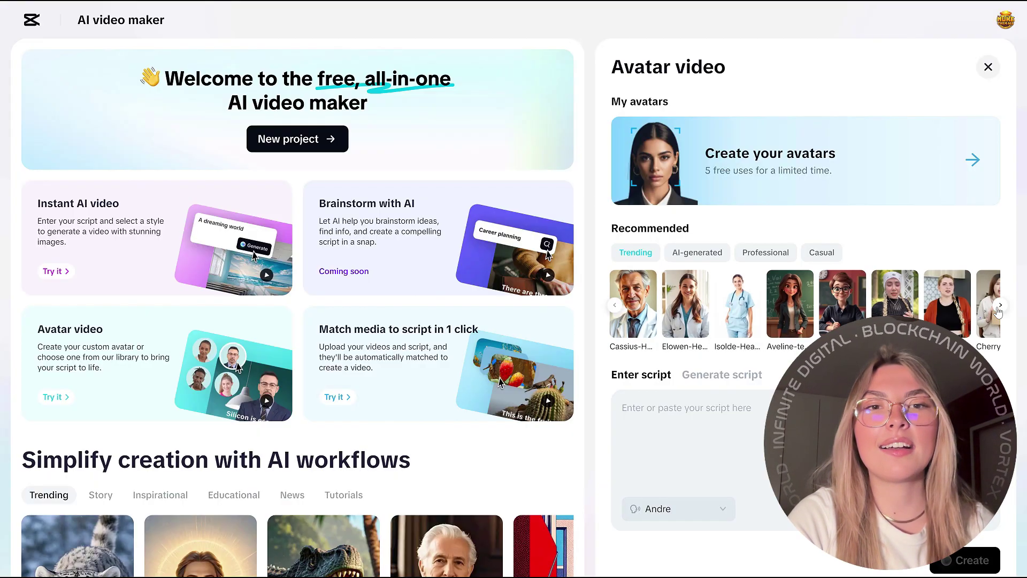
{"action": "left_click", "coordinate": [1000, 305]}
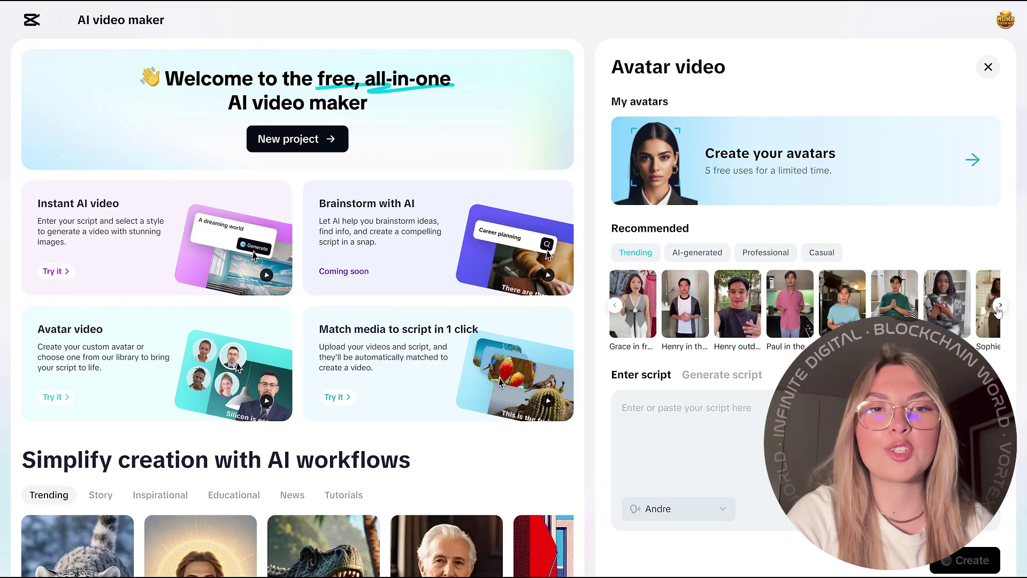
- Choose the Professional Victoria avatar in pink and paste the three-line fashion-line script
{"action": "left_click", "coordinate": [766, 257]}
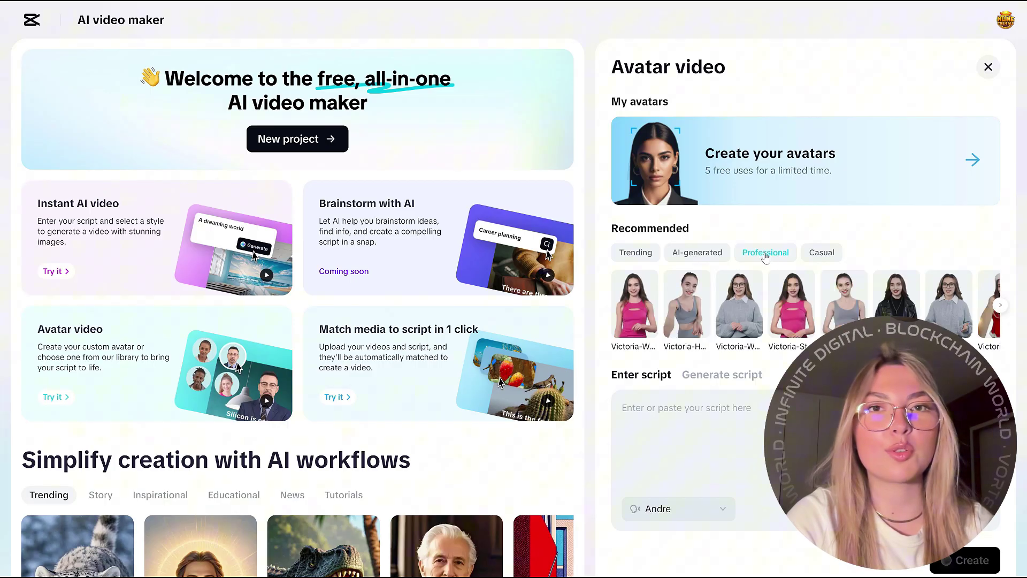
{"action": "left_click", "coordinate": [647, 310]}
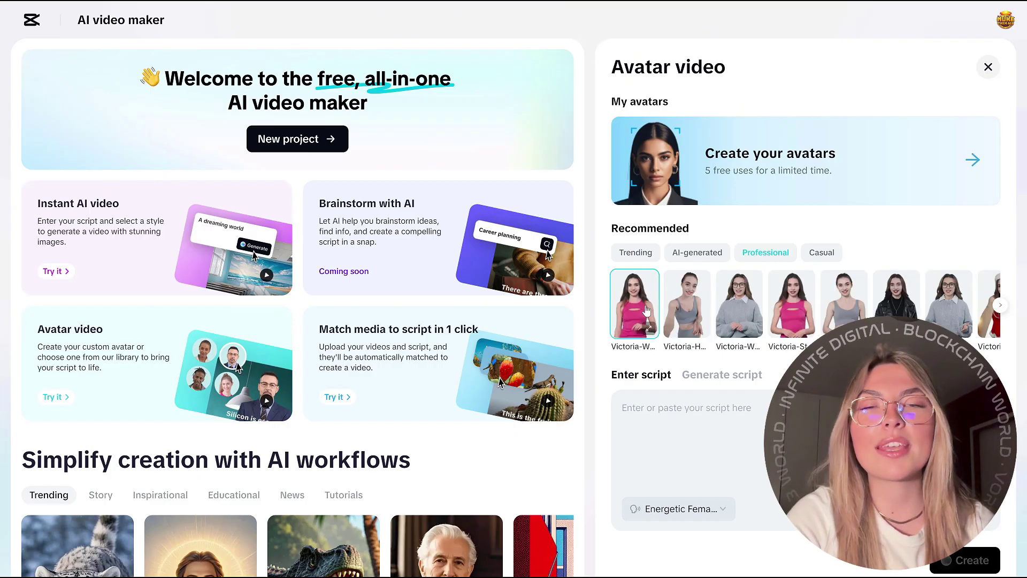
{"action": "left_click", "coordinate": [709, 456]}
{"action": "key", "text": "ctrl+v"}
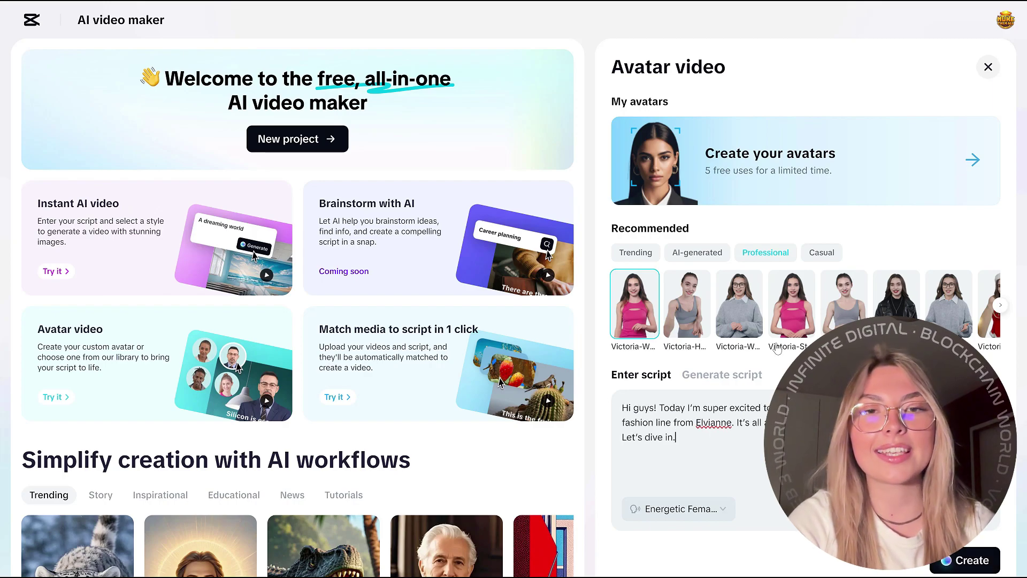
- Generate the avatar video and apply a caption template to it
{"action": "left_click", "coordinate": [970, 561]}
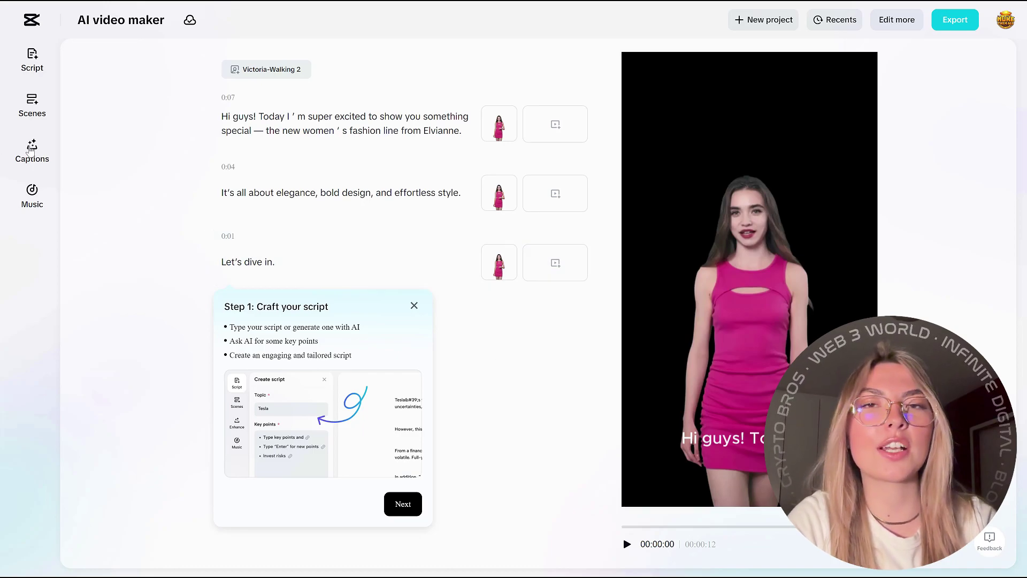
{"action": "left_click", "coordinate": [41, 152]}
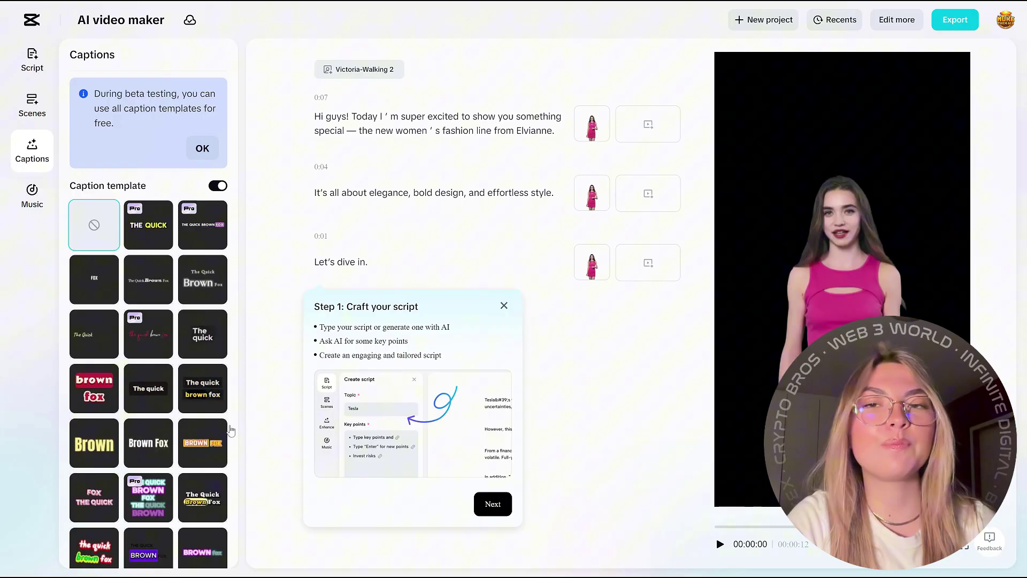
{"action": "left_click", "coordinate": [159, 450]}
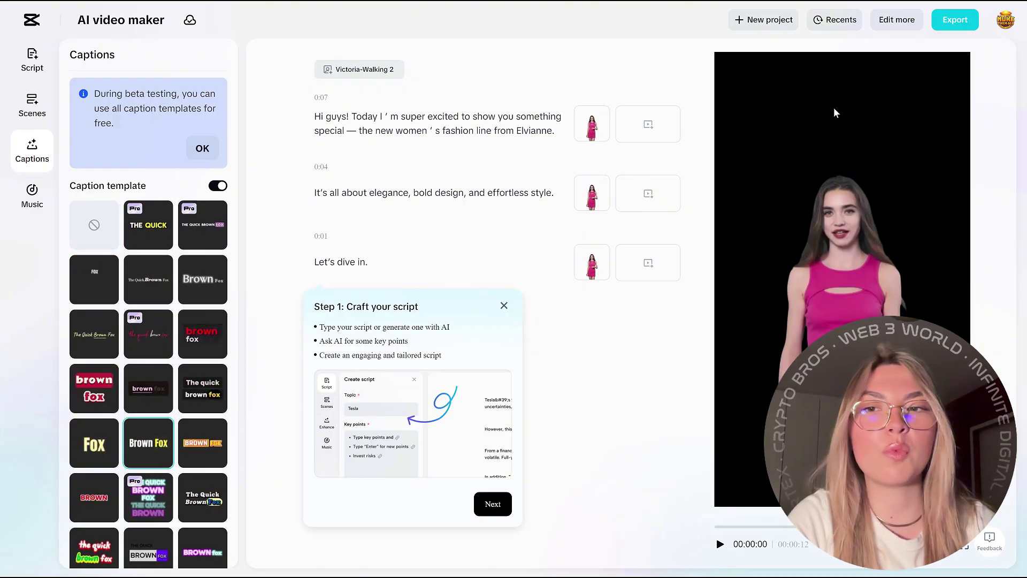
- Open the project in the full editor and step past the tour tips
{"action": "left_click", "coordinate": [885, 22]}
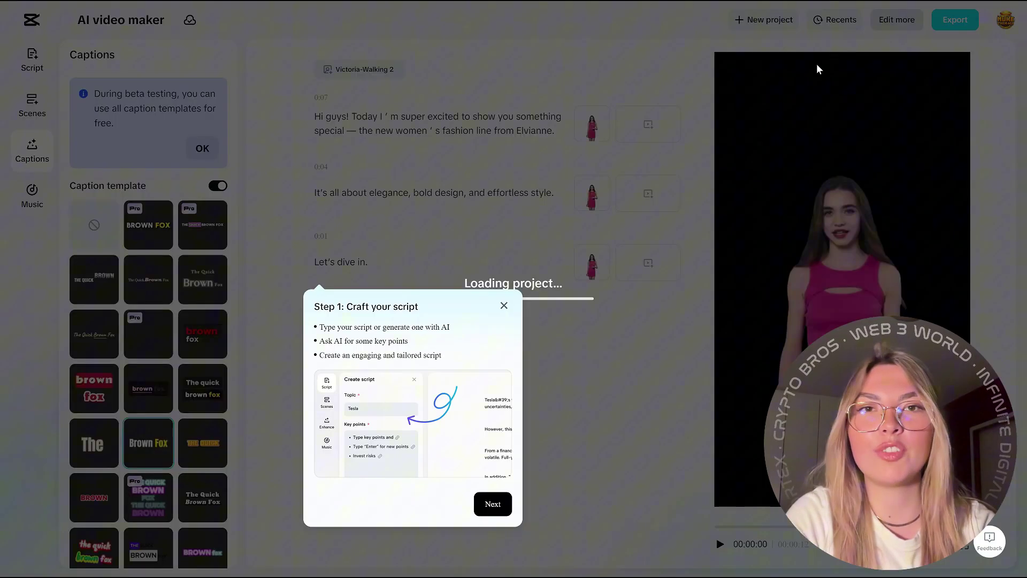
{"action": "left_click", "coordinate": [491, 505]}
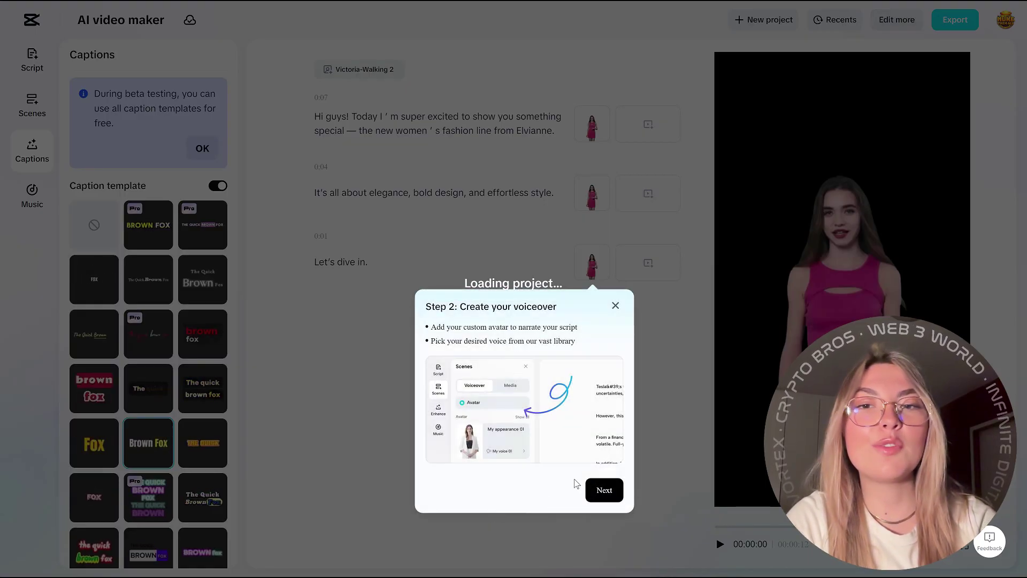
{"action": "left_click", "coordinate": [602, 489]}
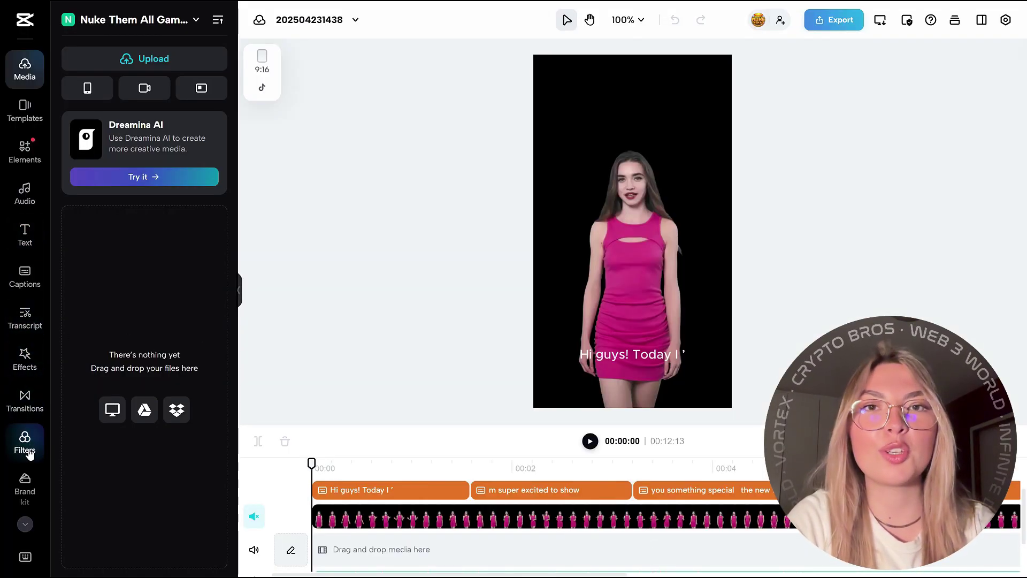
- Select the first caption, preview a Pro preset template, then switch the captions to a free template
{"action": "left_click", "coordinate": [27, 286]}
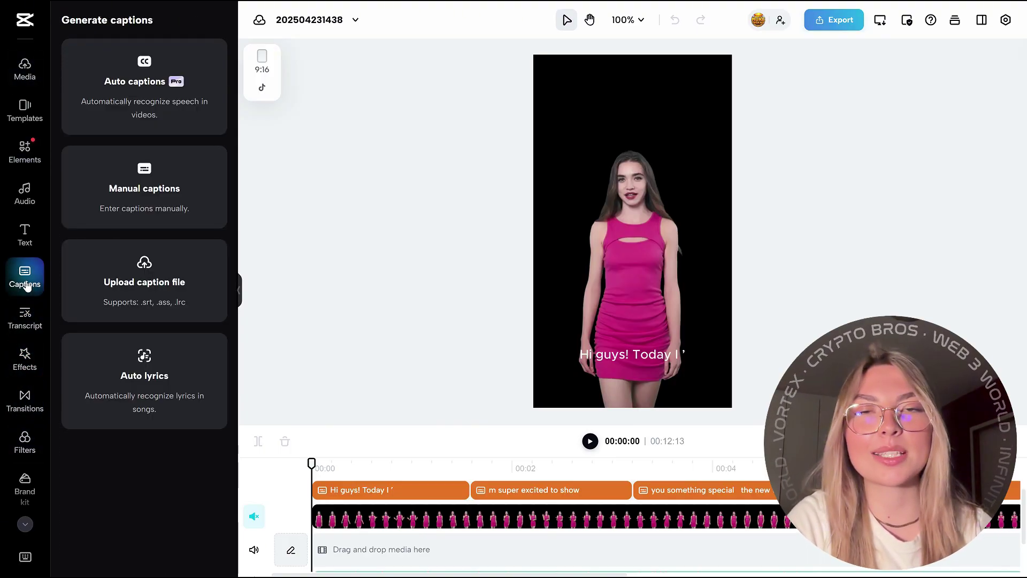
{"action": "left_click", "coordinate": [433, 489]}
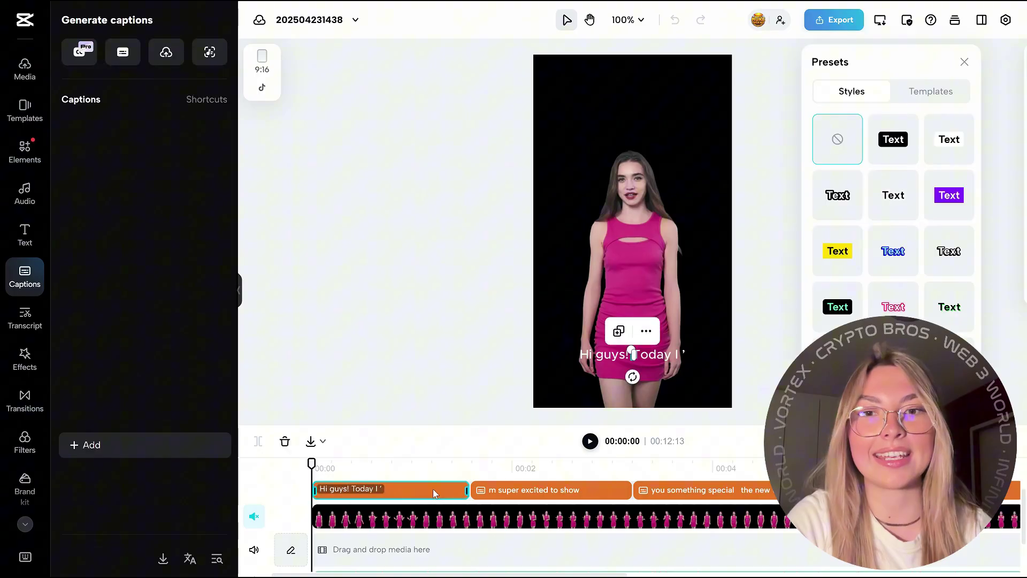
{"action": "left_click", "coordinate": [918, 95]}
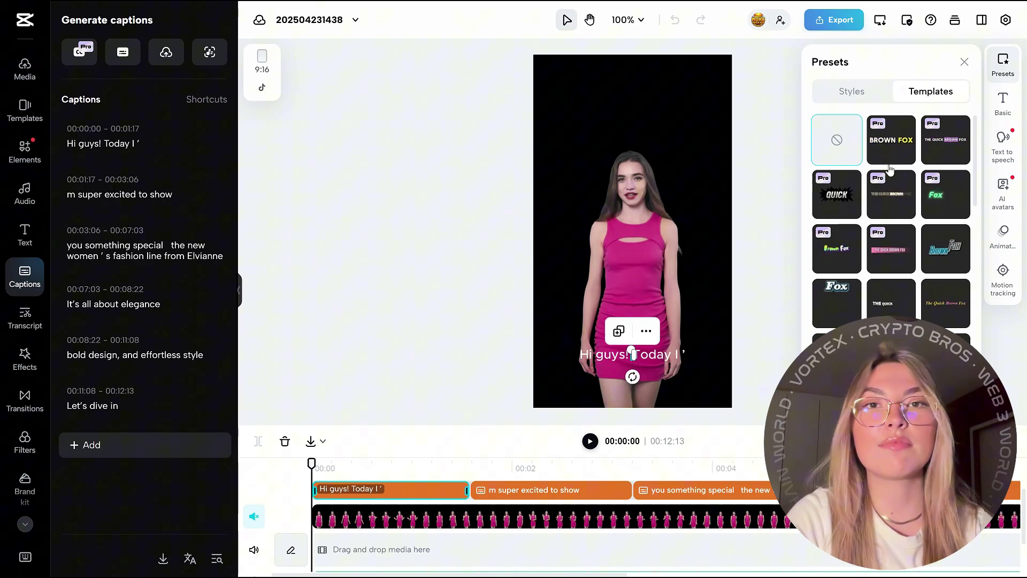
{"action": "scroll", "coordinate": [909, 235], "scroll_direction": "down", "scroll_amount": 5}
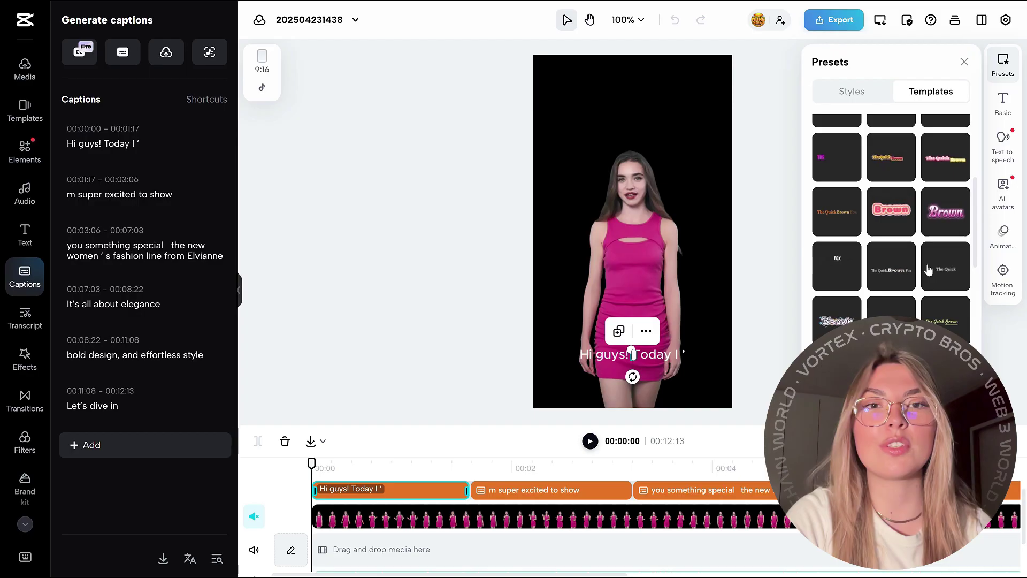
{"action": "scroll", "coordinate": [940, 275], "scroll_direction": "down", "scroll_amount": 3}
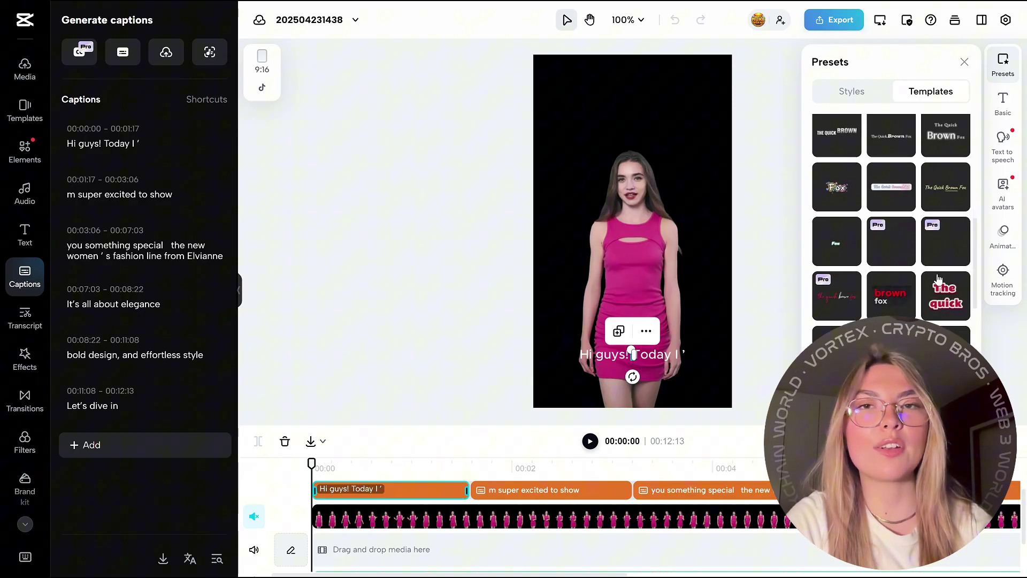
{"action": "left_click", "coordinate": [946, 241]}
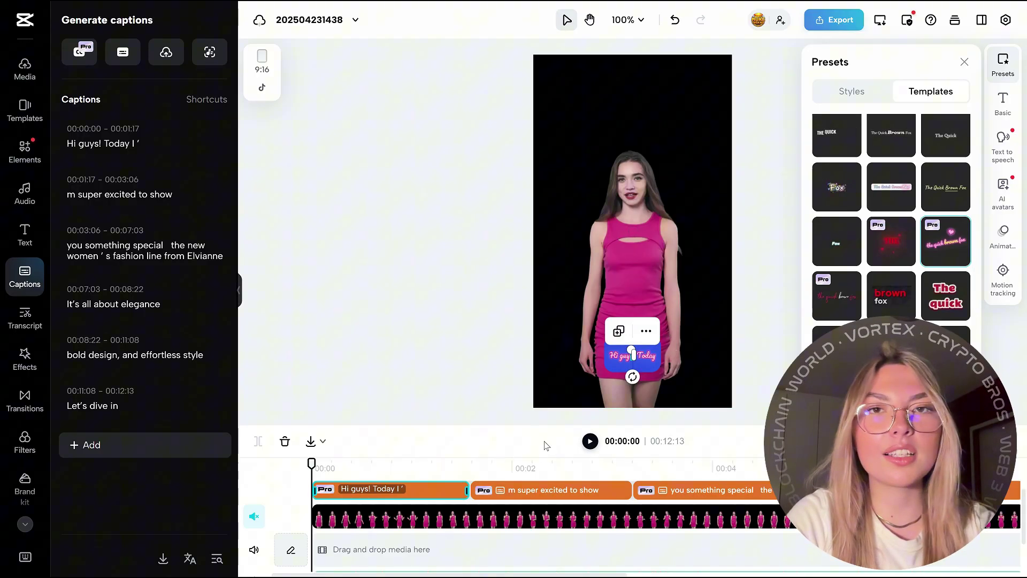
{"action": "key", "text": "space"}
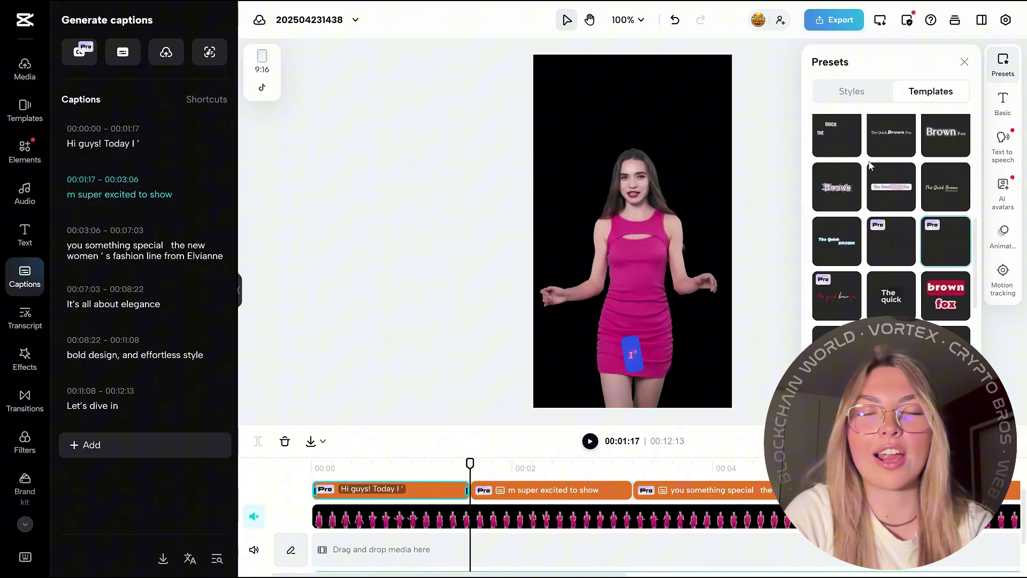
{"action": "scroll", "coordinate": [856, 180], "scroll_direction": "up", "scroll_amount": 2}
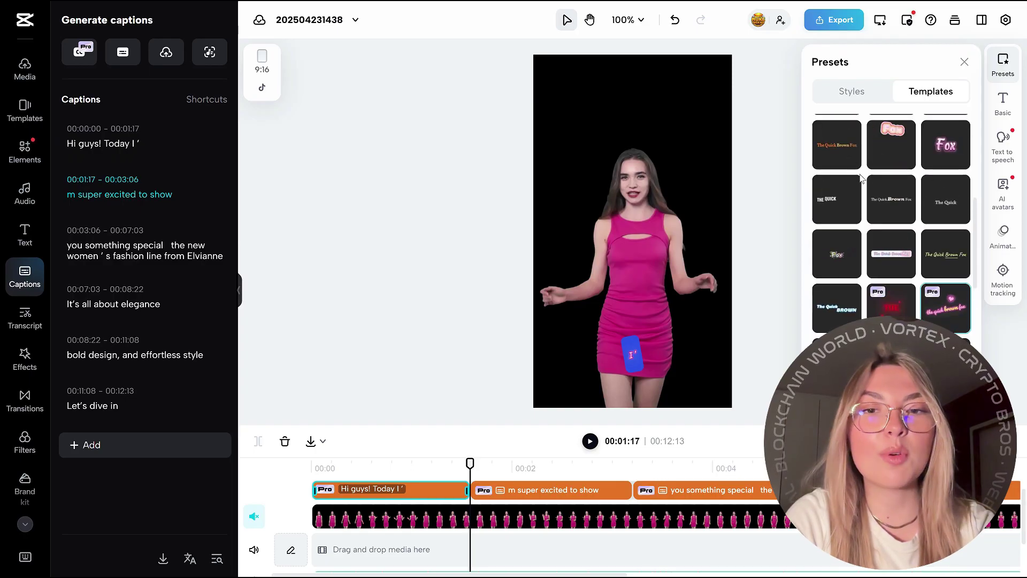
{"action": "left_click", "coordinate": [941, 152]}
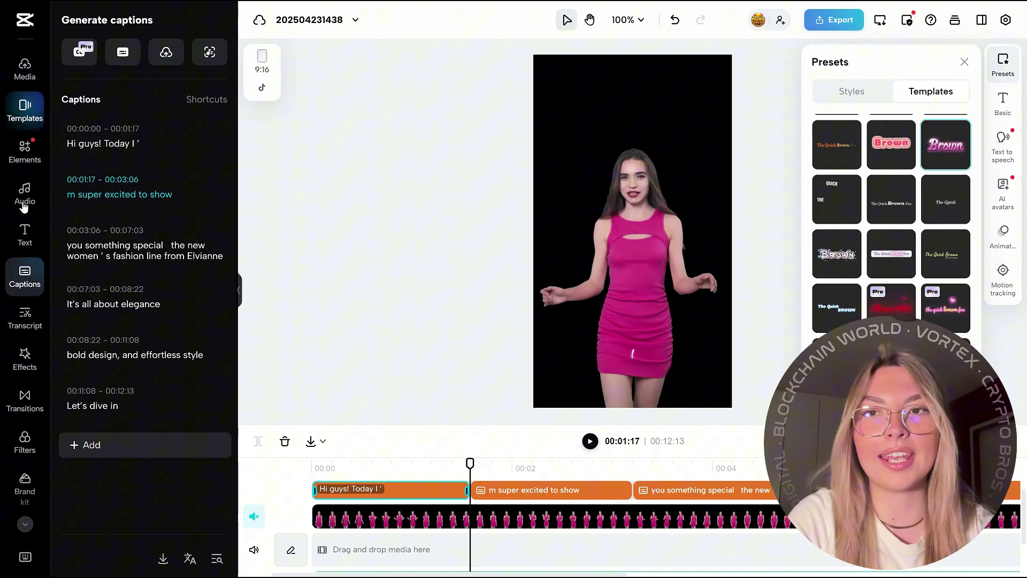
- Place the uploaded runway image behind the avatar and stretch it to the video's 12:13 end
{"action": "left_click", "coordinate": [24, 69]}
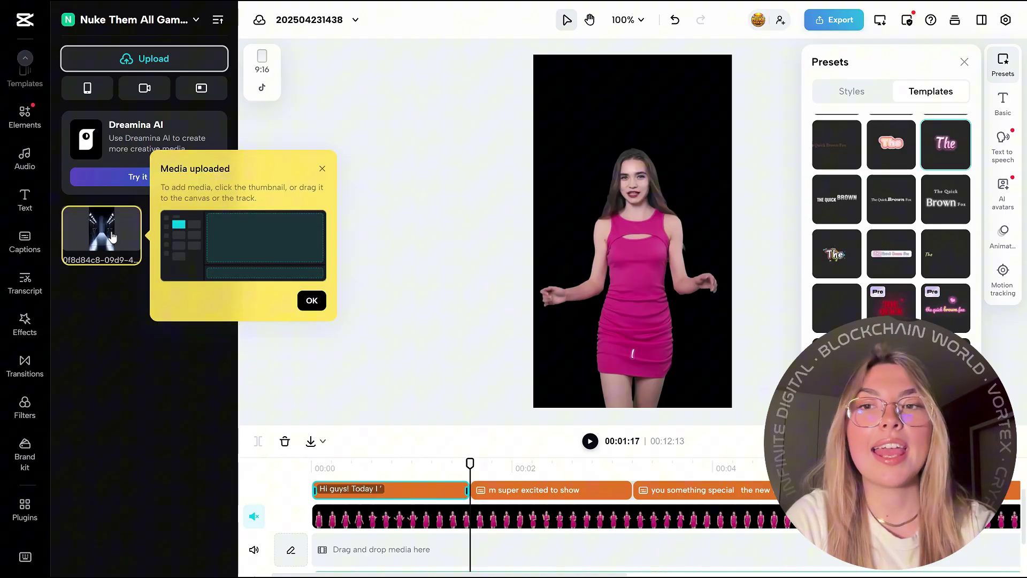
{"action": "left_click_drag", "start_coordinate": [123, 251], "coordinate": [325, 550]}
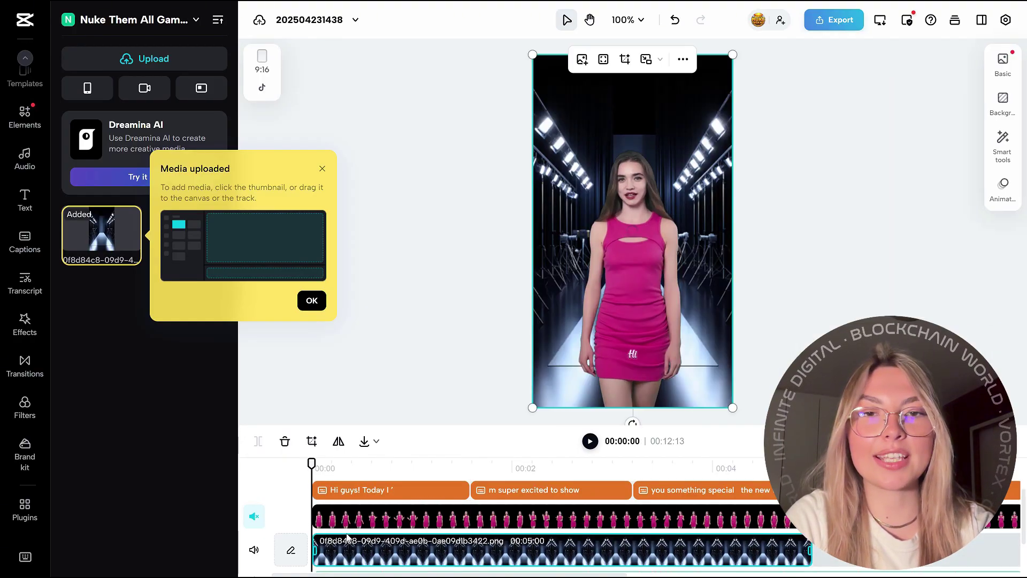
{"action": "left_click", "coordinate": [310, 297]}
{"action": "scroll", "coordinate": [535, 513], "scroll_direction": "down", "scroll_amount": 2}
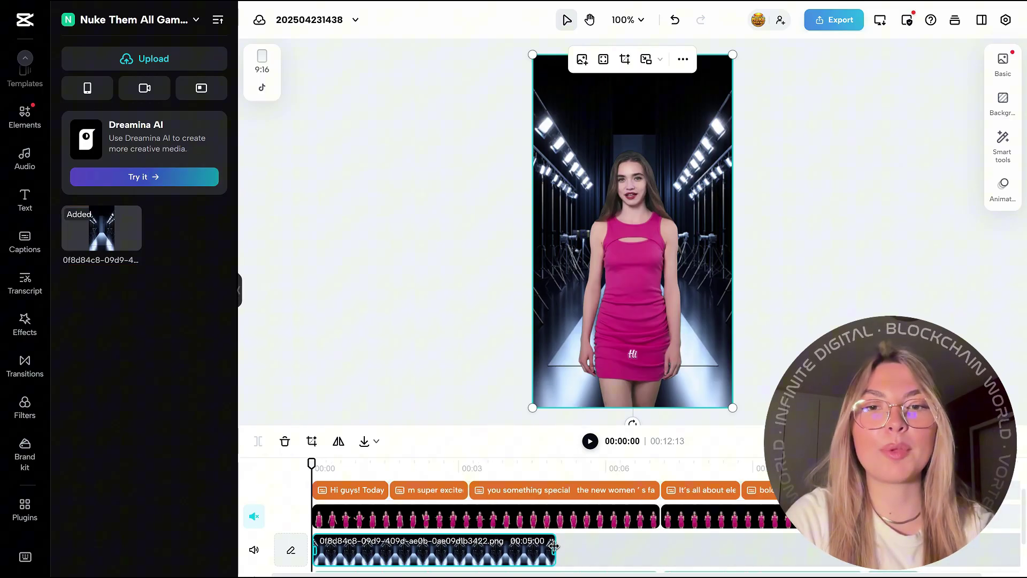
{"action": "left_click_drag", "start_coordinate": [554, 549], "coordinate": [921, 548]}
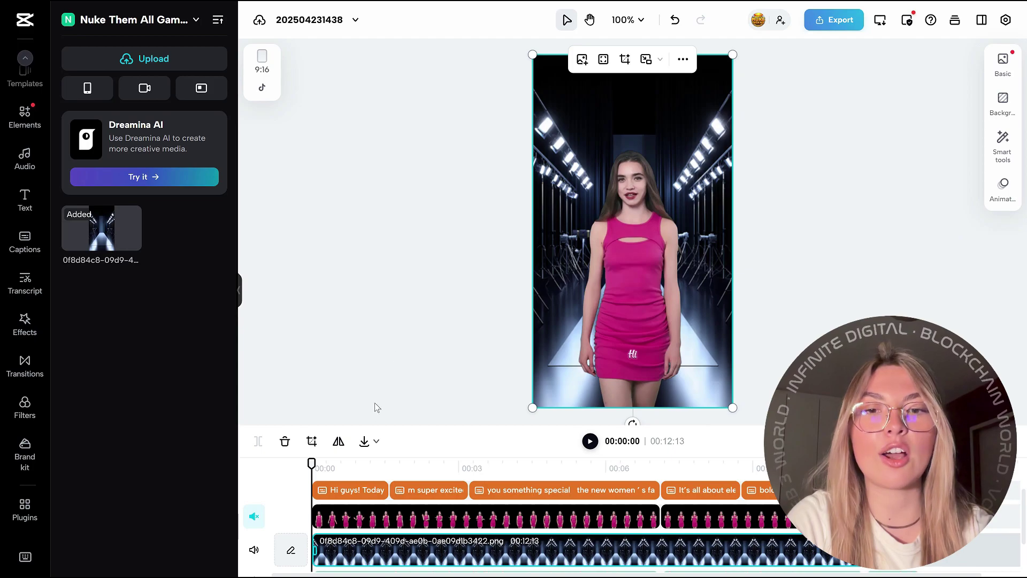
- Drag the Black Gold filter onto the timeline and extend it to the video's end
{"action": "left_click", "coordinate": [21, 409]}
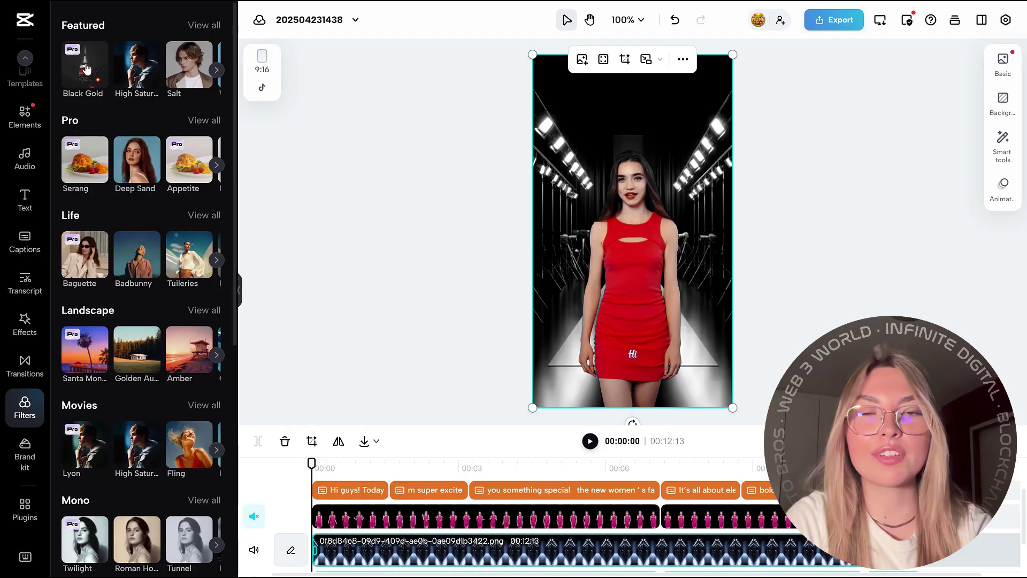
{"action": "left_click_drag", "start_coordinate": [86, 70], "coordinate": [311, 492]}
{"action": "left_click_drag", "start_coordinate": [456, 514], "coordinate": [1007, 514]}
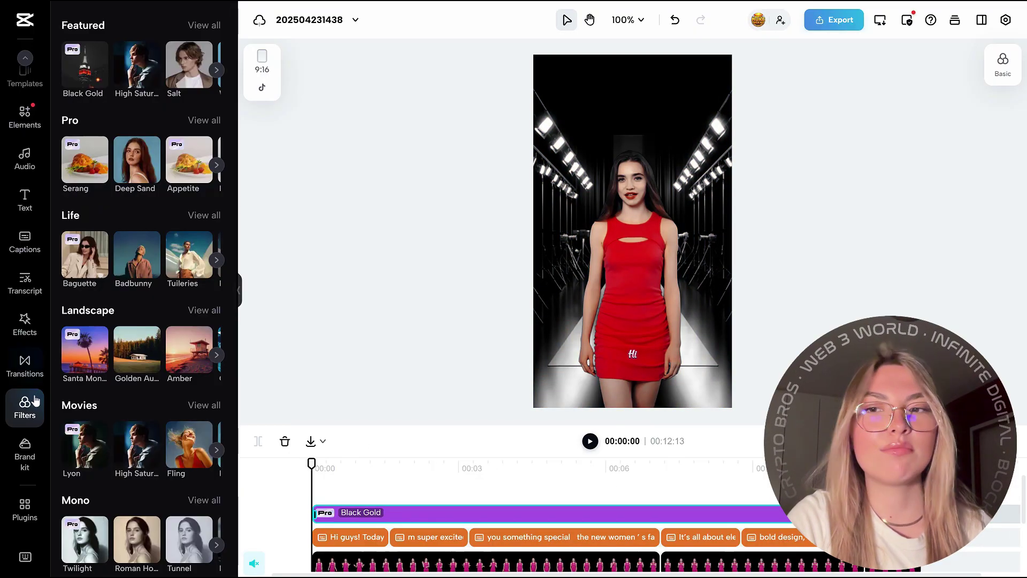
- Drag Flip Zoom from the Opening & Closing effects onto the start of the timeline
{"action": "left_click", "coordinate": [21, 370]}
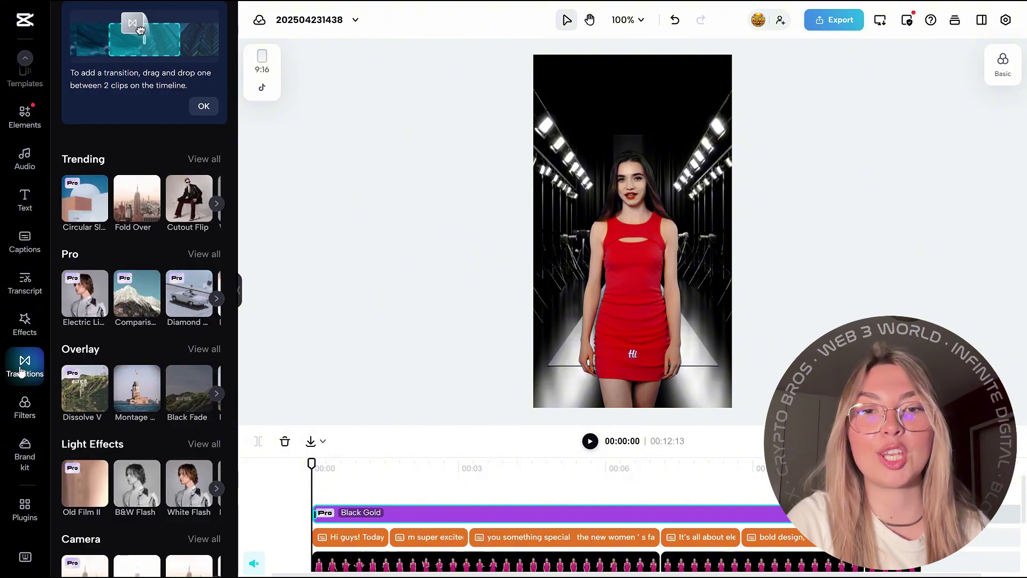
{"action": "left_click", "coordinate": [21, 333]}
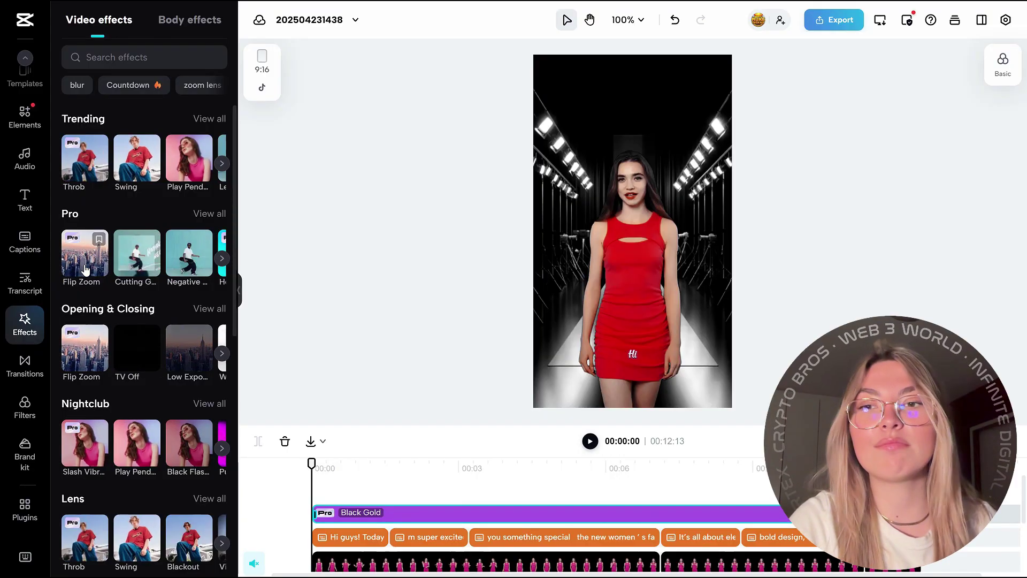
{"action": "left_click_drag", "start_coordinate": [90, 325], "coordinate": [361, 509]}
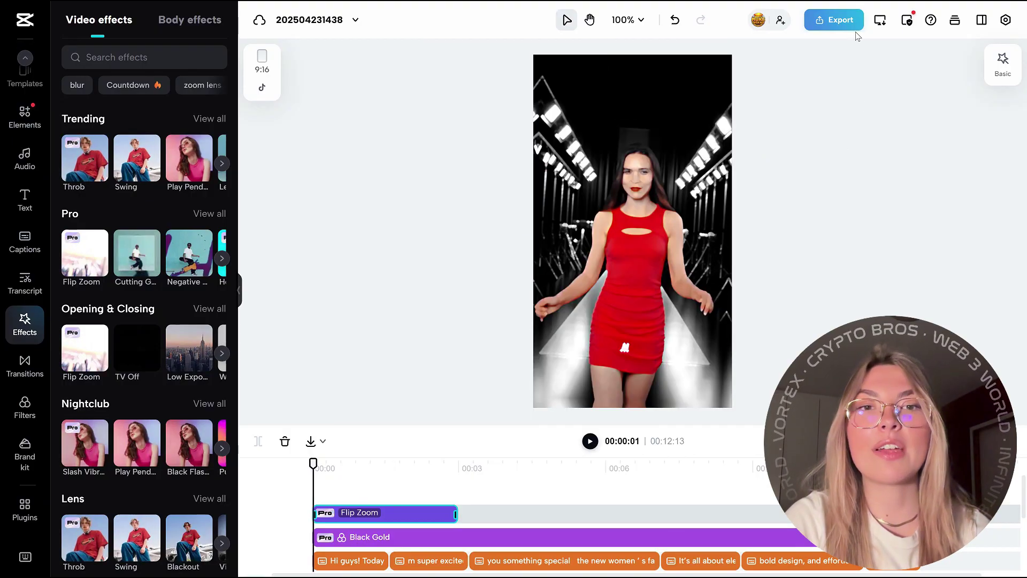
- Set the export resolution to 1080p and export the avatar video
{"action": "left_click", "coordinate": [830, 27]}
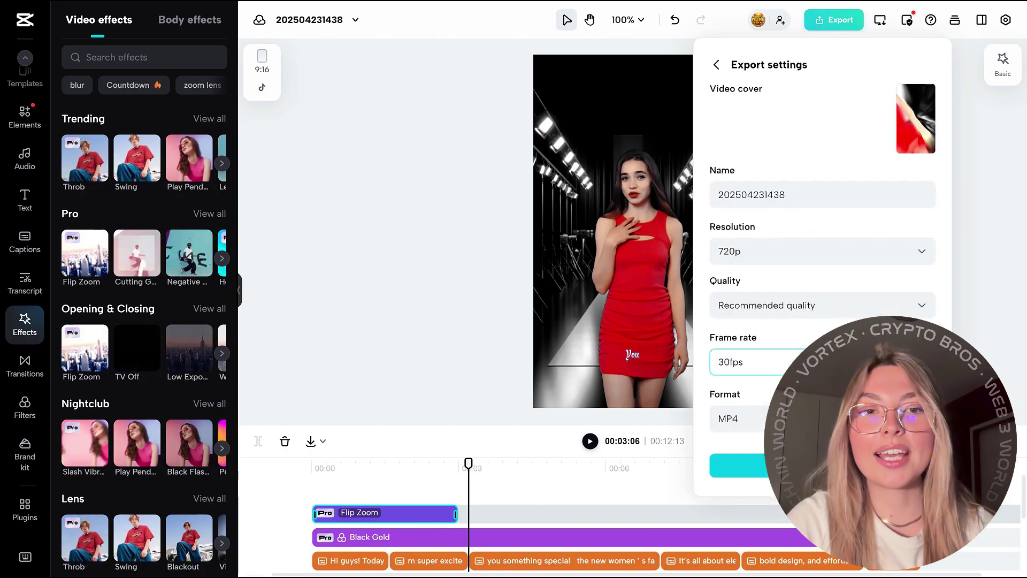
{"action": "left_click", "coordinate": [781, 259]}
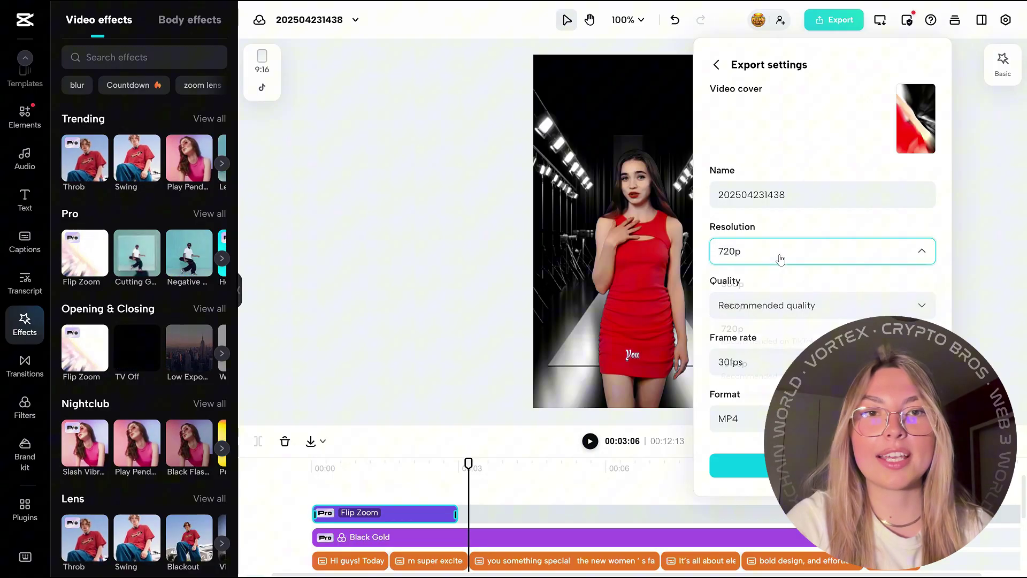
{"action": "left_click", "coordinate": [768, 374]}
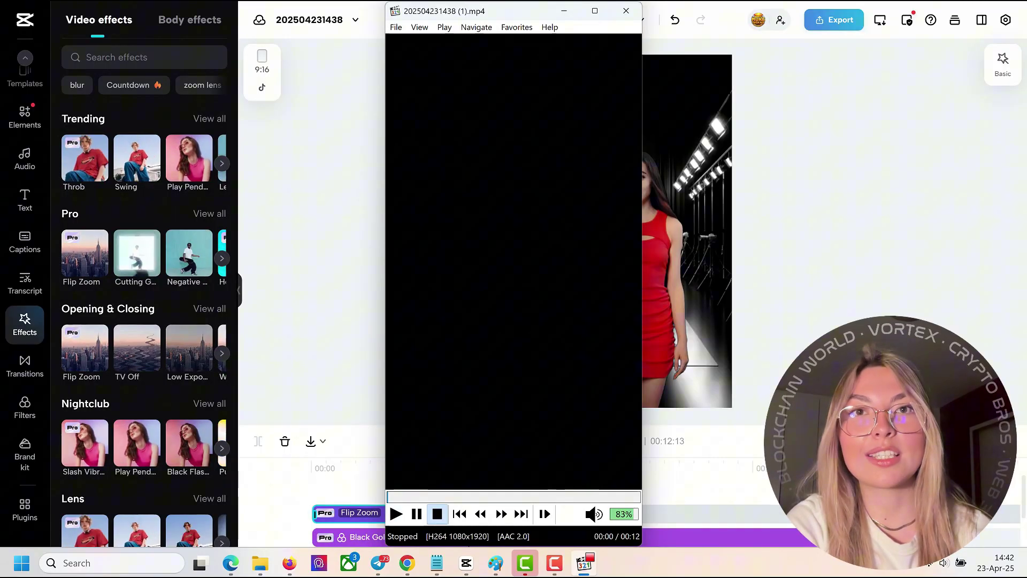
- Play the exported 1080x1920 video through to 00:12
{"action": "left_click", "coordinate": [396, 513]}
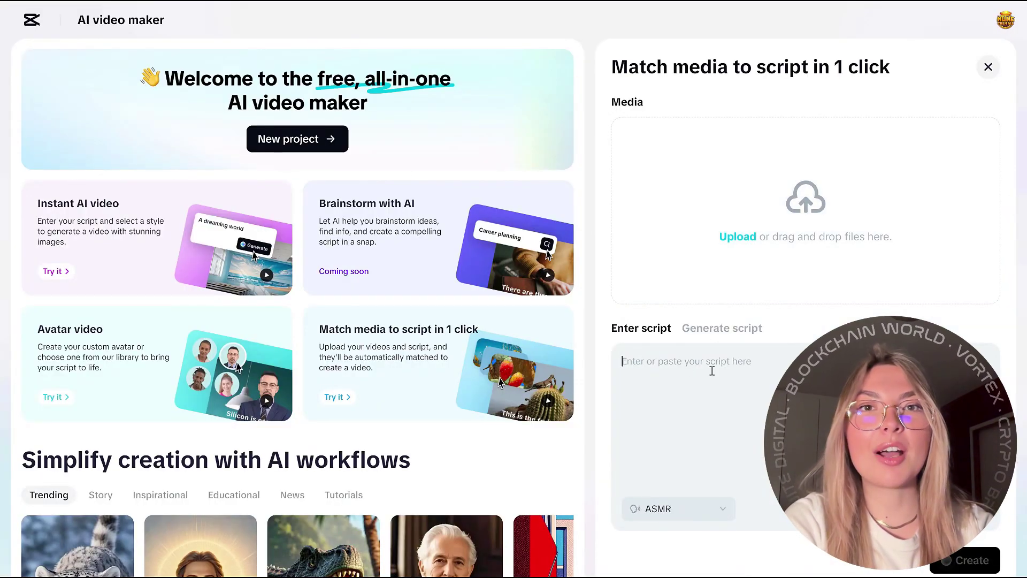
- Paste the Elvianne couture script into Match media to script
{"action": "key", "text": "ctrl+v"}
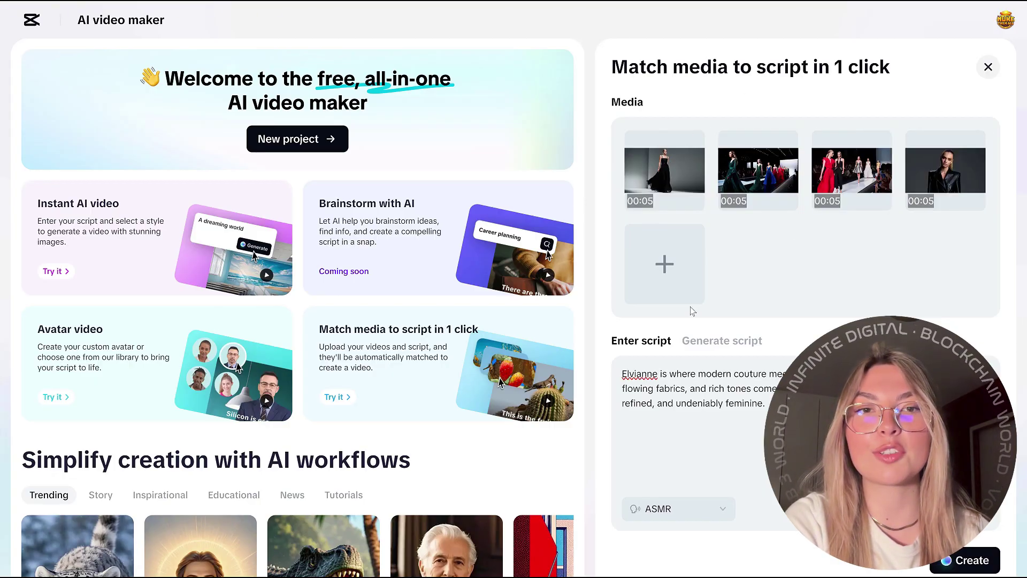
- Generate the matched video from the four runway clips, Elvianne script and ASMR voice
{"action": "left_click", "coordinate": [959, 566]}
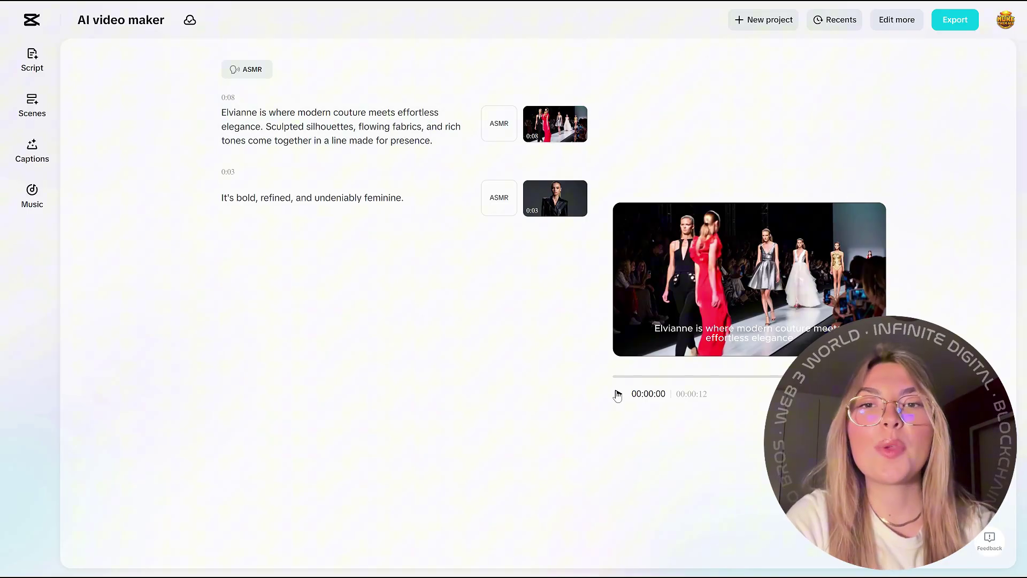
- Play and pause the generated Elvianne runway video, then load it in the full editor
{"action": "left_click", "coordinate": [618, 395]}
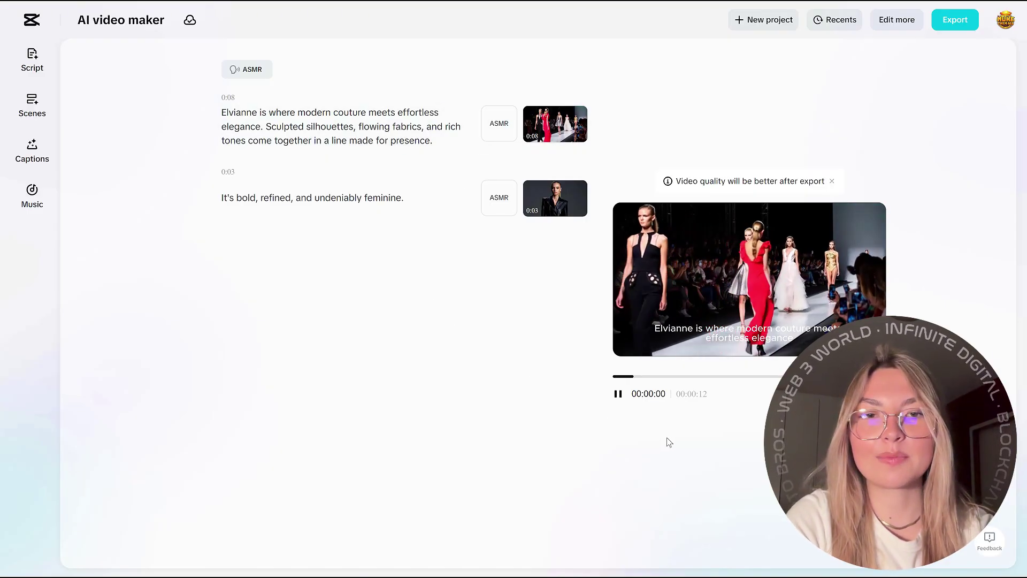
{"action": "left_click", "coordinate": [619, 395]}
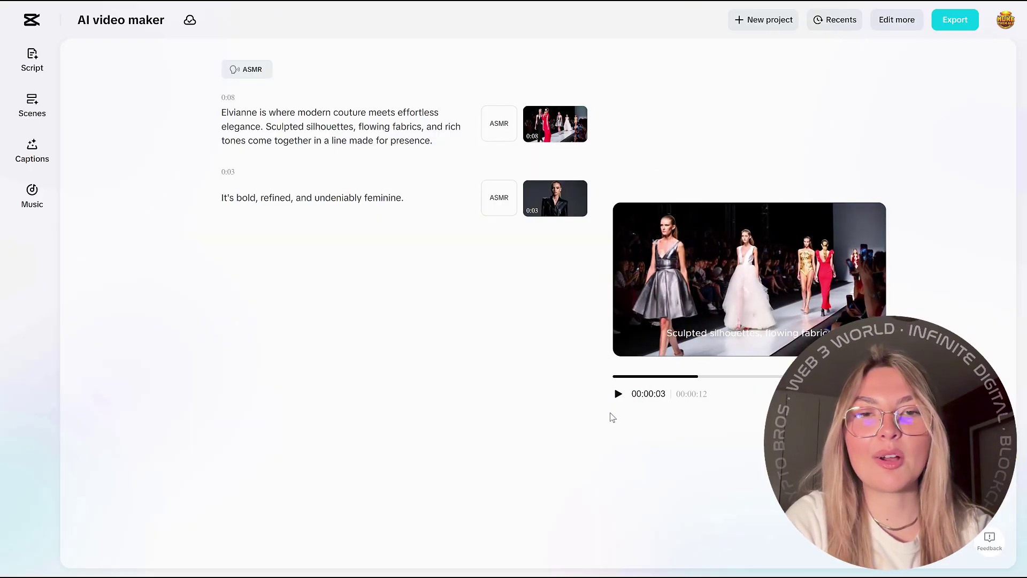
{"action": "mouse_move", "coordinate": [187, 379]}
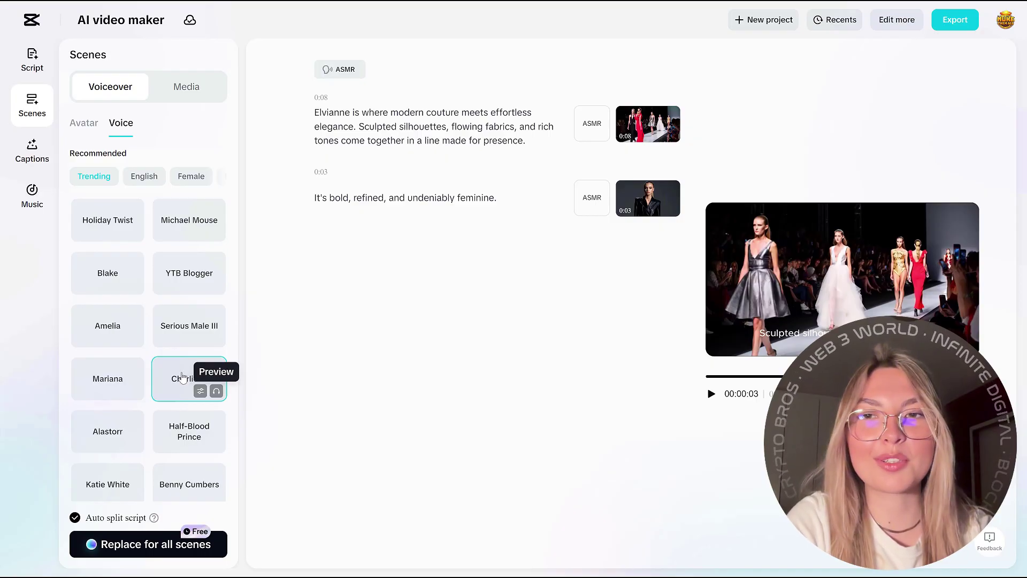
{"action": "left_click", "coordinate": [902, 22]}
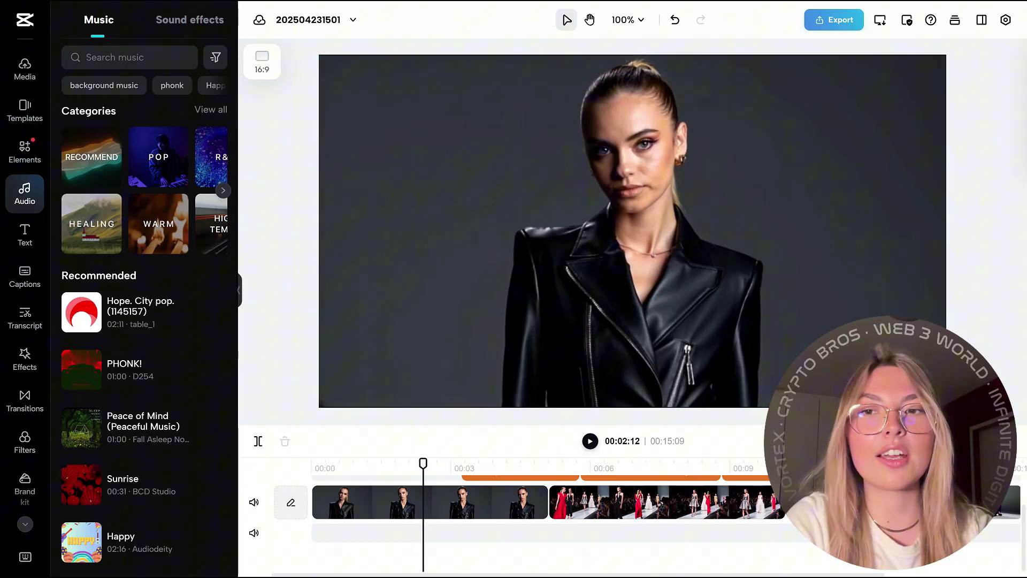
- Paste the Elvianne script into Text to speech, choose a voice, and hide Results
{"action": "left_click", "coordinate": [25, 79]}
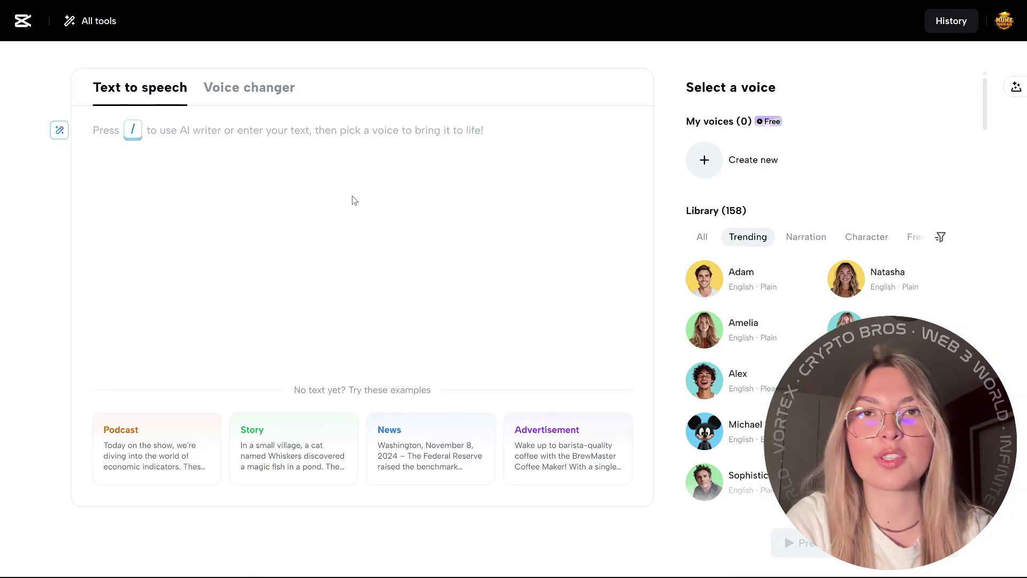
{"action": "type", "text": "Elvianne is where modern couture meets effortless elegance. Sculpted silhouettes, flowing fabrics, and rich tones come together in a line made for presence. It's bold, refined, and undeniably feminine."}
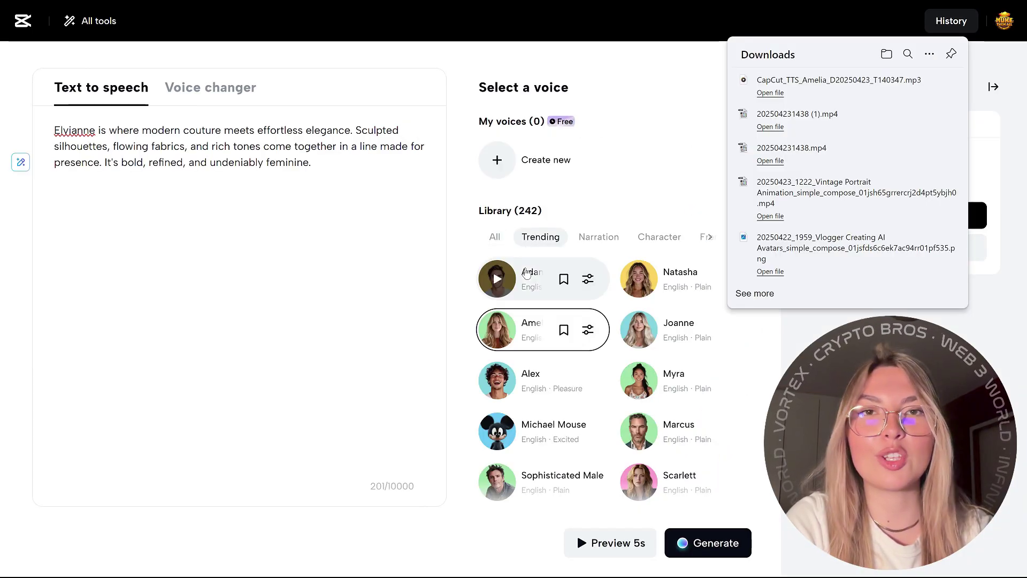
{"action": "left_click", "coordinate": [496, 278]}
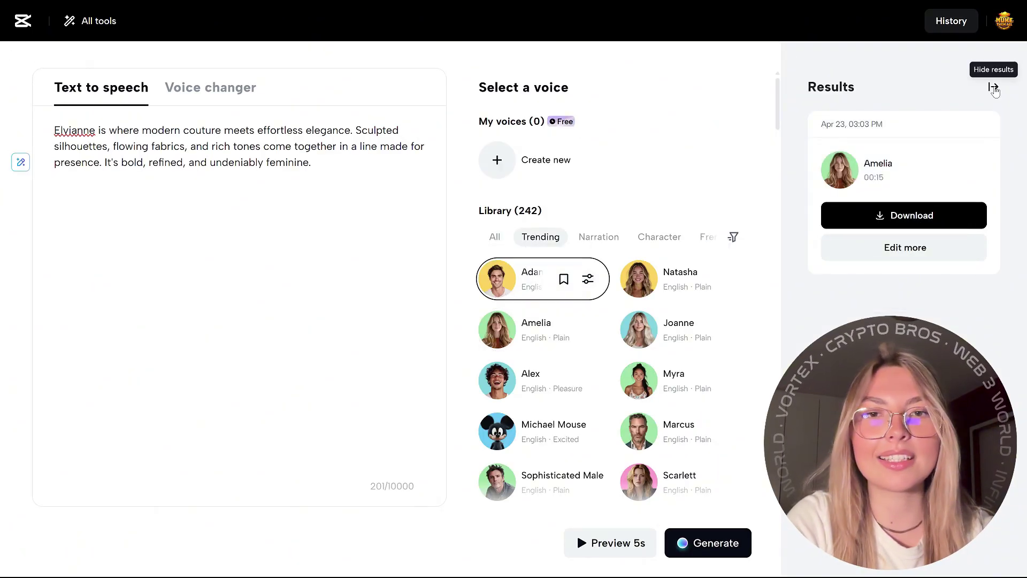
{"action": "left_click", "coordinate": [993, 86]}
{"action": "left_click", "coordinate": [88, 22]}
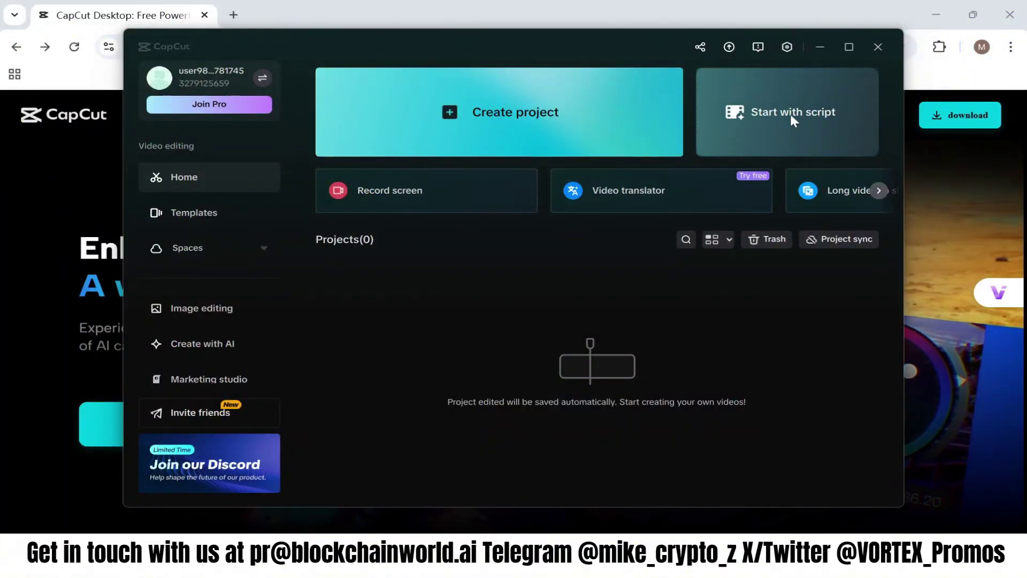
- Start a script-based AI video and try Instant AI video with the Anime style
{"action": "left_click", "coordinate": [789, 112]}
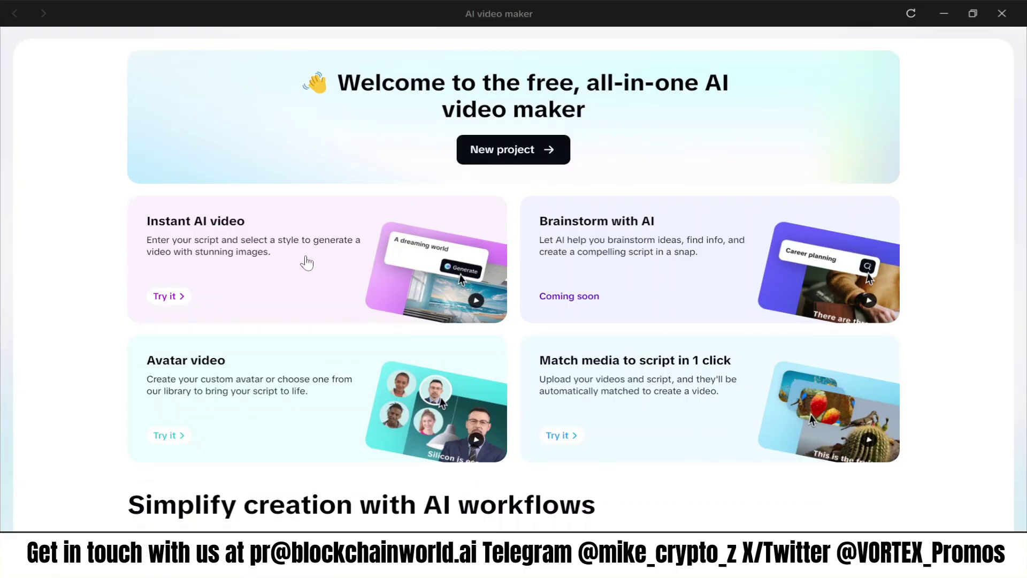
{"action": "left_click", "coordinate": [300, 260]}
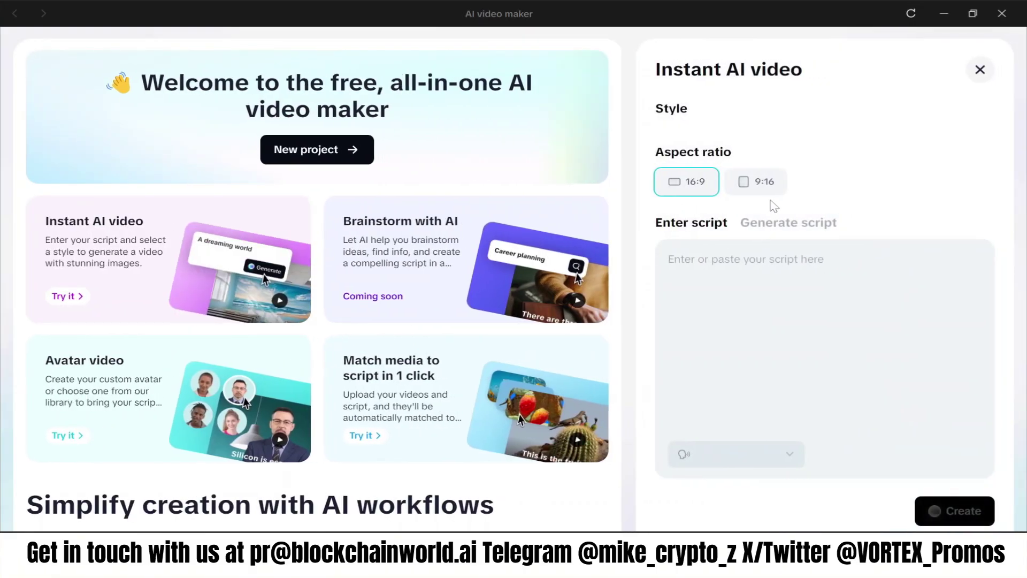
{"action": "left_click", "coordinate": [802, 177]}
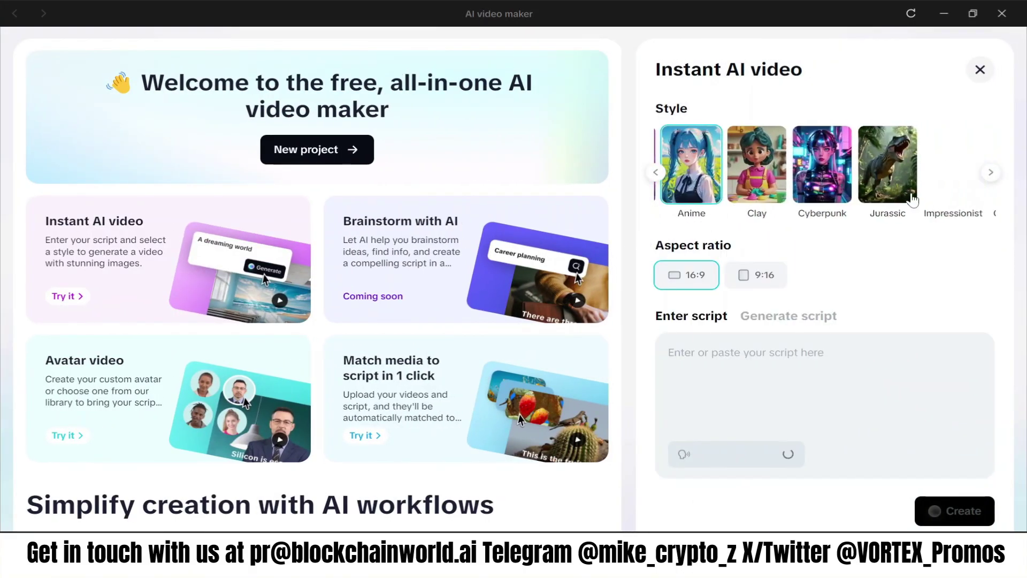
- Browse the AI-generated, Professional and Casual avatars, then view the Match media option
{"action": "left_click", "coordinate": [108, 390]}
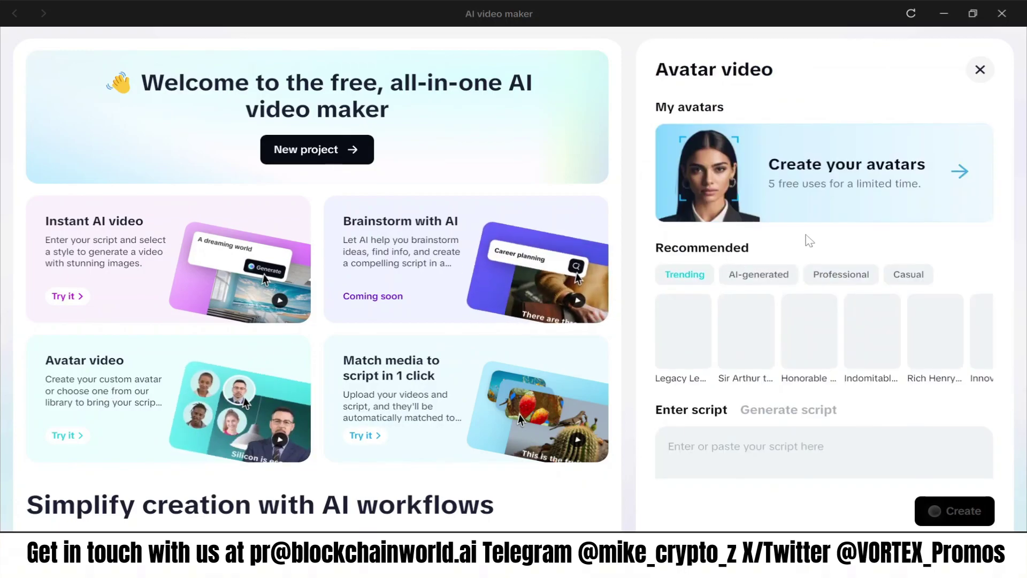
{"action": "scroll", "coordinate": [811, 233], "scroll_direction": "down", "scroll_amount": 1}
{"action": "left_click", "coordinate": [768, 221]}
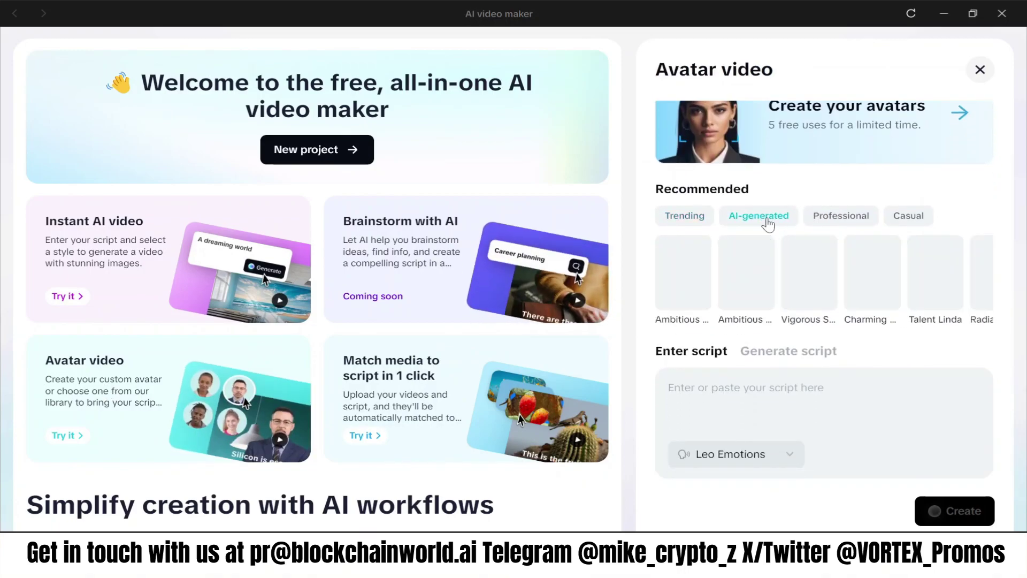
{"action": "left_click", "coordinate": [832, 216]}
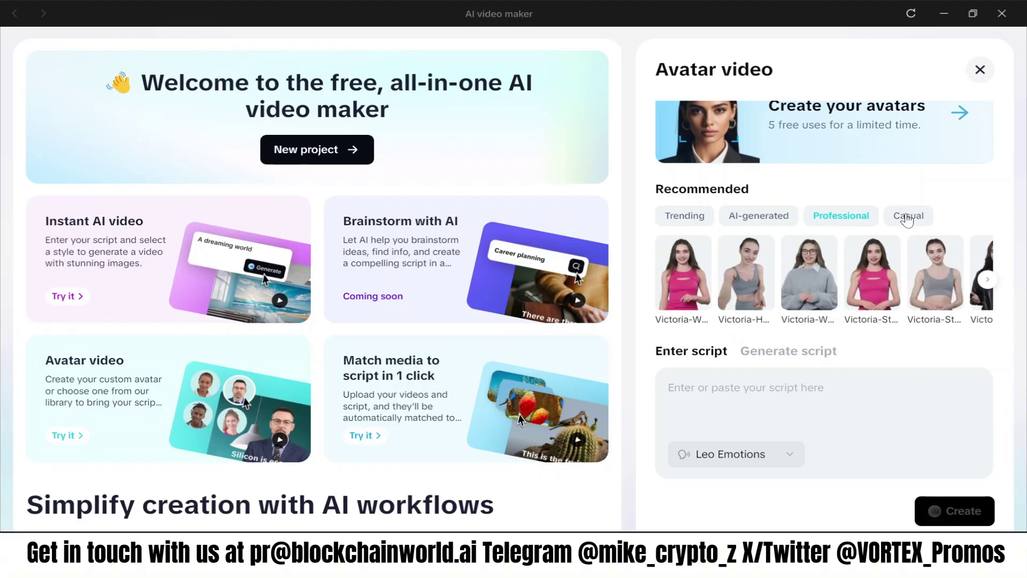
{"action": "left_click", "coordinate": [905, 218]}
{"action": "left_click", "coordinate": [452, 368]}
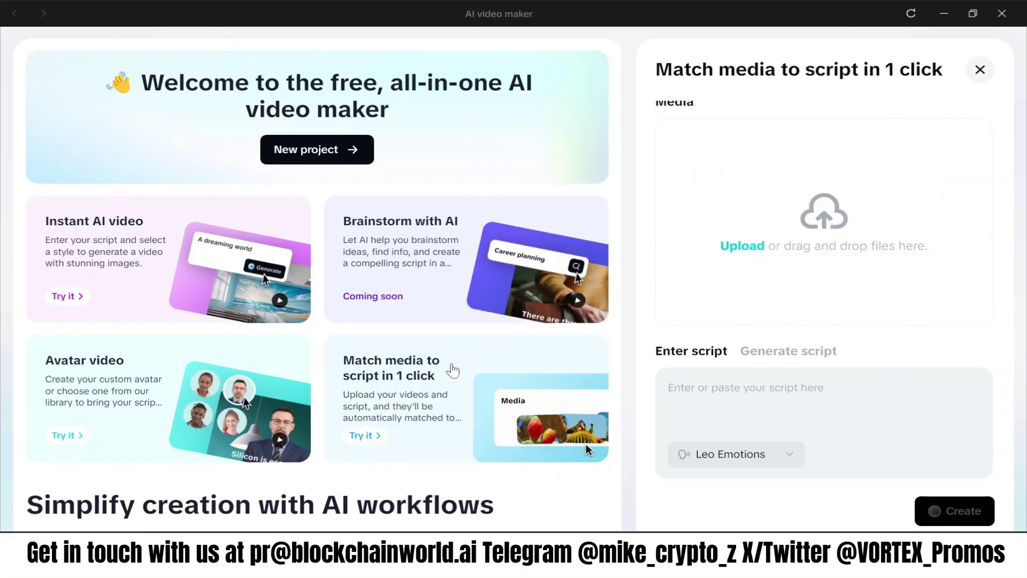
- Create a new project and browse its Script, Scenes, Elements caption templates and Music options
{"action": "left_click", "coordinate": [352, 147]}
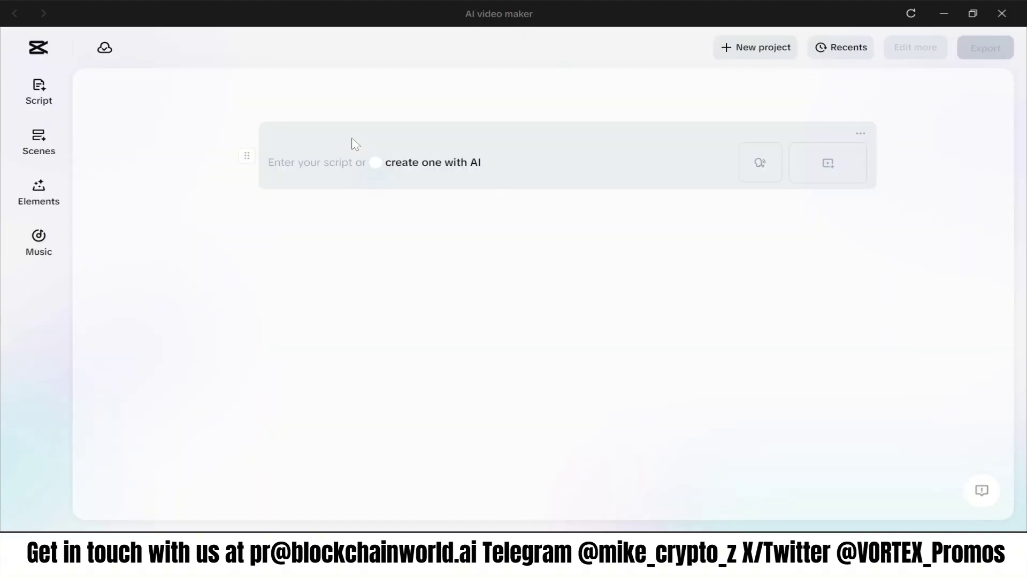
{"action": "left_click", "coordinate": [40, 98]}
{"action": "left_click", "coordinate": [46, 142]}
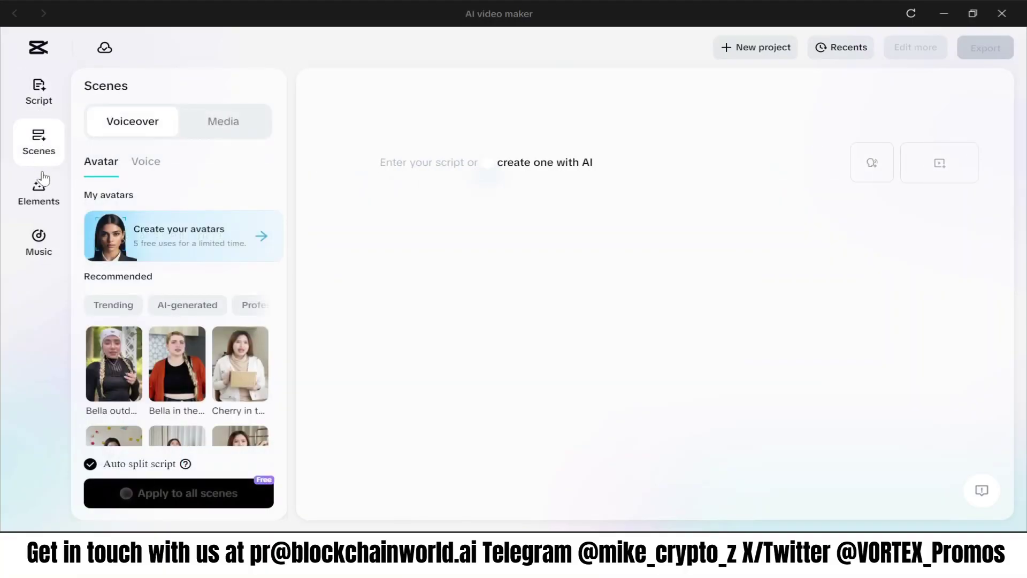
{"action": "scroll", "coordinate": [176, 316], "scroll_direction": "down", "scroll_amount": 7}
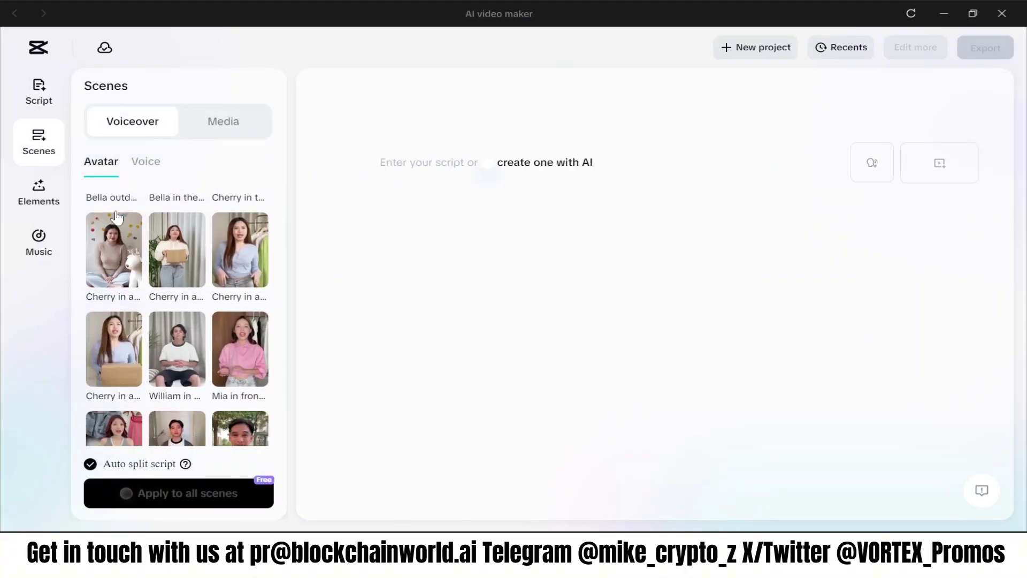
{"action": "left_click", "coordinate": [32, 190]}
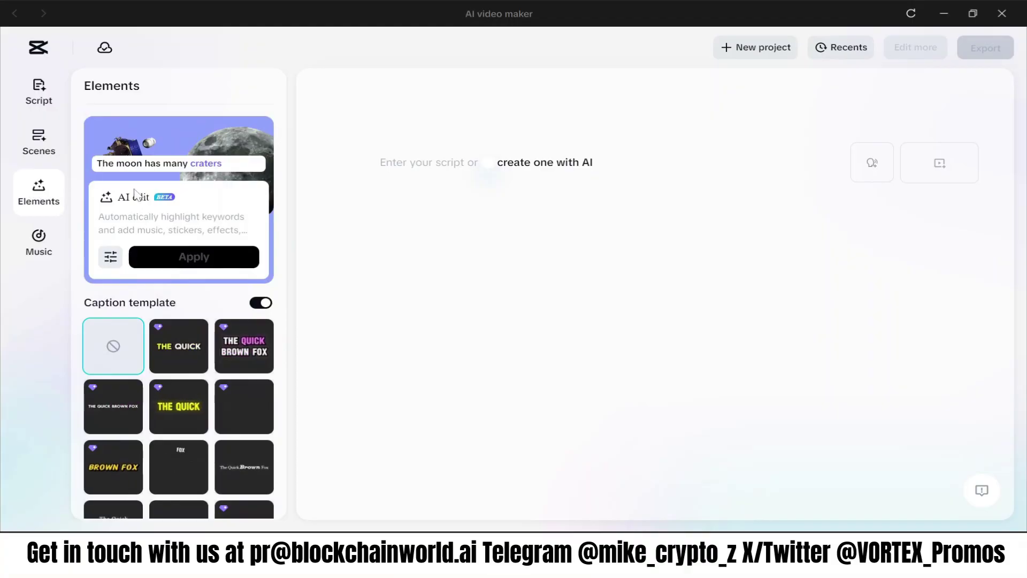
{"action": "scroll", "coordinate": [208, 203], "scroll_direction": "down", "scroll_amount": 4}
{"action": "scroll", "coordinate": [161, 214], "scroll_direction": "up", "scroll_amount": 2}
{"action": "scroll", "coordinate": [134, 225], "scroll_direction": "down", "scroll_amount": 2}
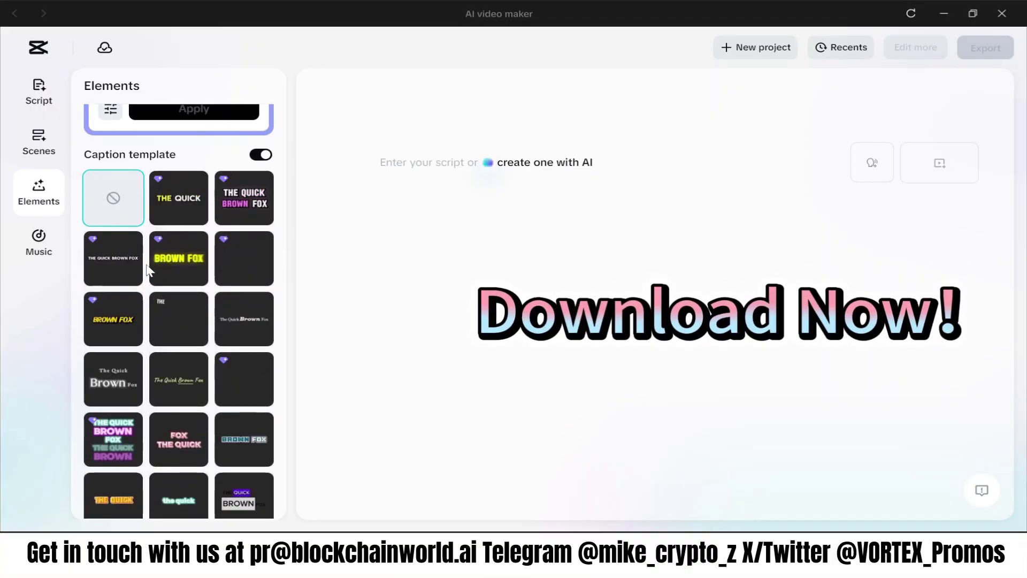
{"action": "left_click", "coordinate": [38, 244]}
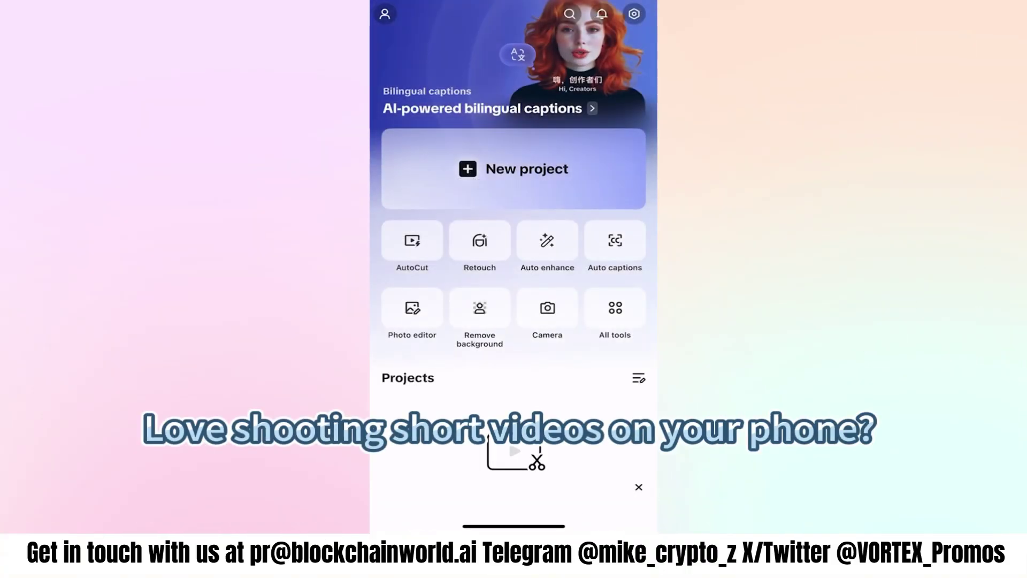